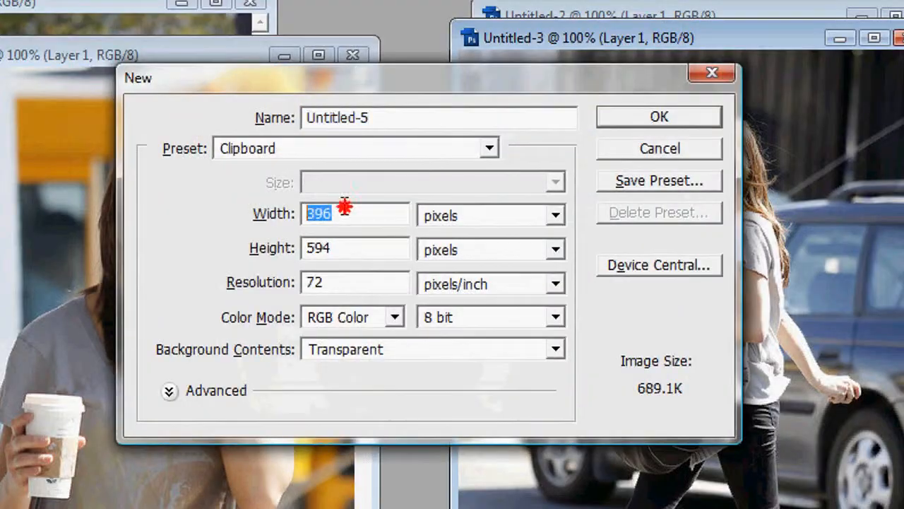
Create a new document 1000 pixels wide with transparent background contents.
left_click(485, 233)
left_click(485, 231)
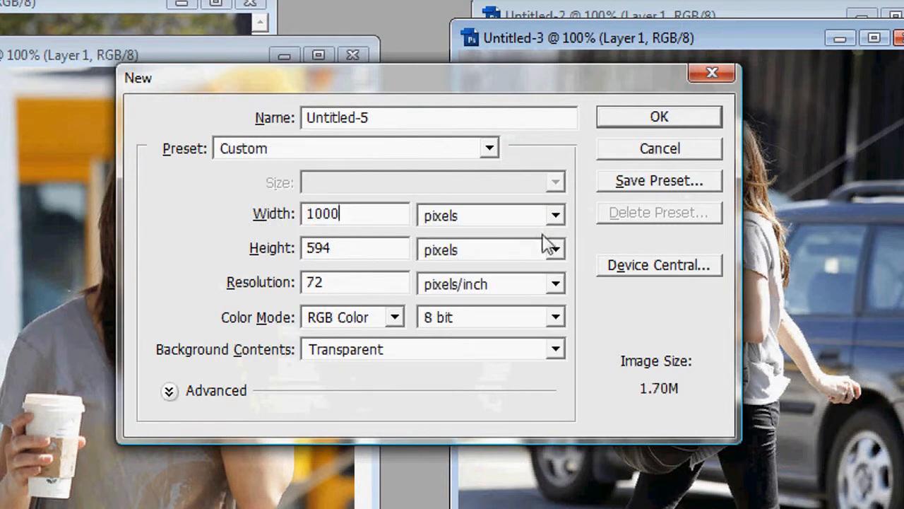
left_click(458, 348)
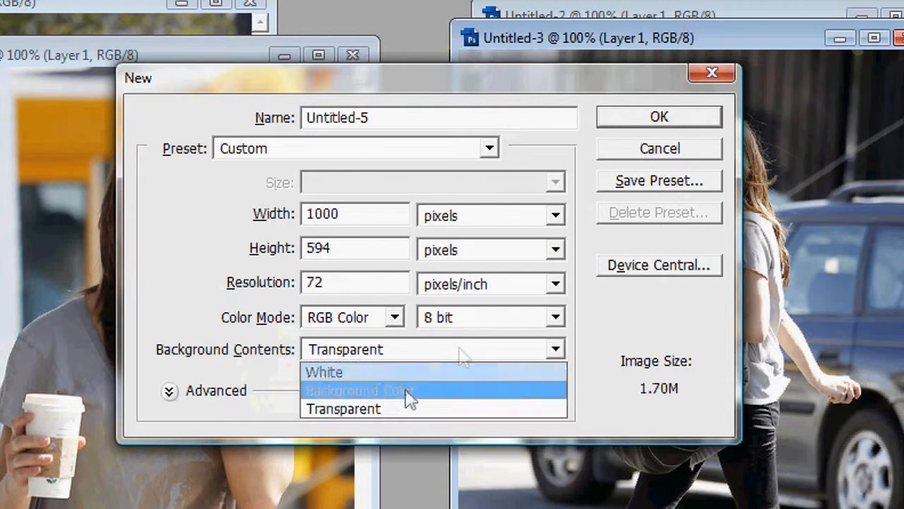
left_click(363, 408)
left_click(689, 120)
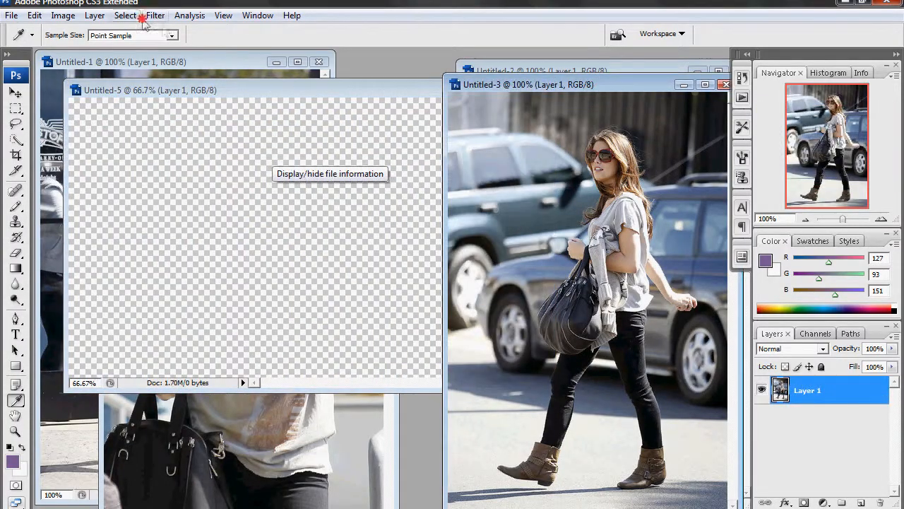
Copy the whole Untitled-3 photo into the new transparent document and move it to the canvas's right edge.
left_click(134, 15)
left_click(141, 31)
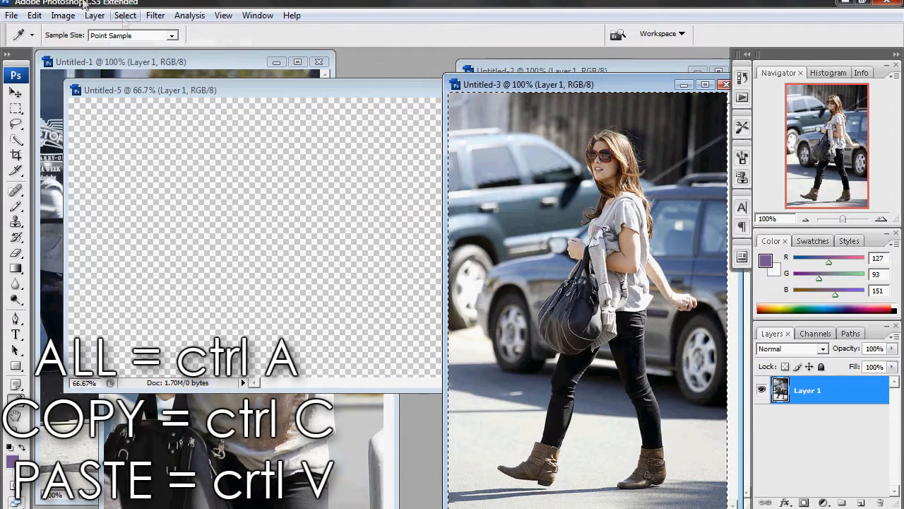
left_click(34, 15)
left_click(49, 111)
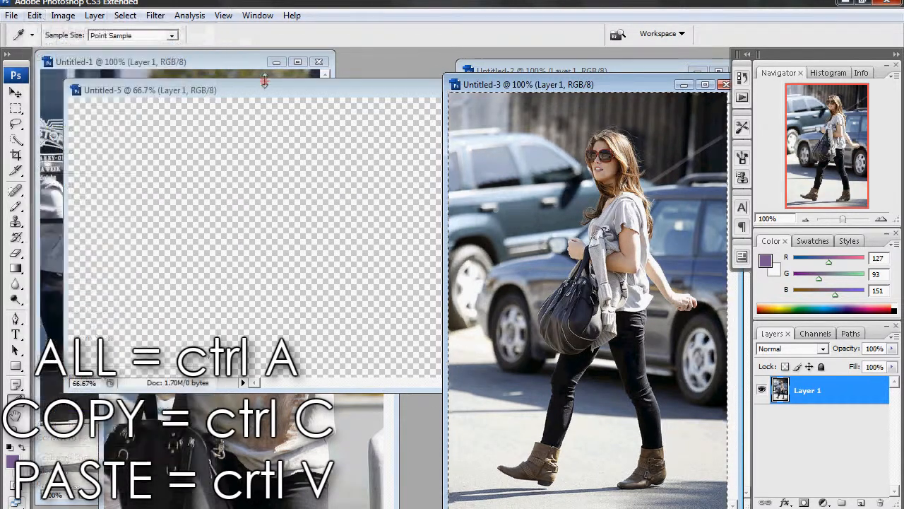
left_click(265, 81)
left_click(34, 15)
left_click(53, 135)
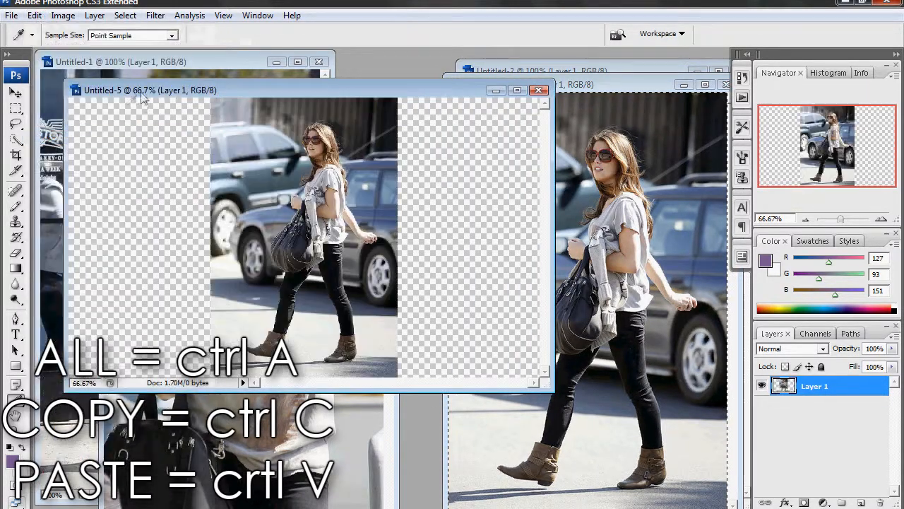
key("v")
left_click_drag(324, 190, 462, 188)
Copy the whole Untitled-2 photo into the collage as another layer and shift it toward the right.
left_click(573, 70)
key("ctrl+a")
key("ctrl+c")
left_click(296, 94)
key("ctrl+v")
left_click_drag(306, 178, 375, 177)
Copy the close-up photo of the woman holding the coffee cup into the collage as a third layer.
left_click(212, 62)
left_click(364, 424)
left_click(452, 90)
key("ctrl+v")
Copy the Untitled-1 photo into the collage as the top layer and move it to the canvas's left edge.
left_click(187, 62)
left_click(452, 90)
key("ctrl+v")
left_click_drag(305, 198, 164, 198)
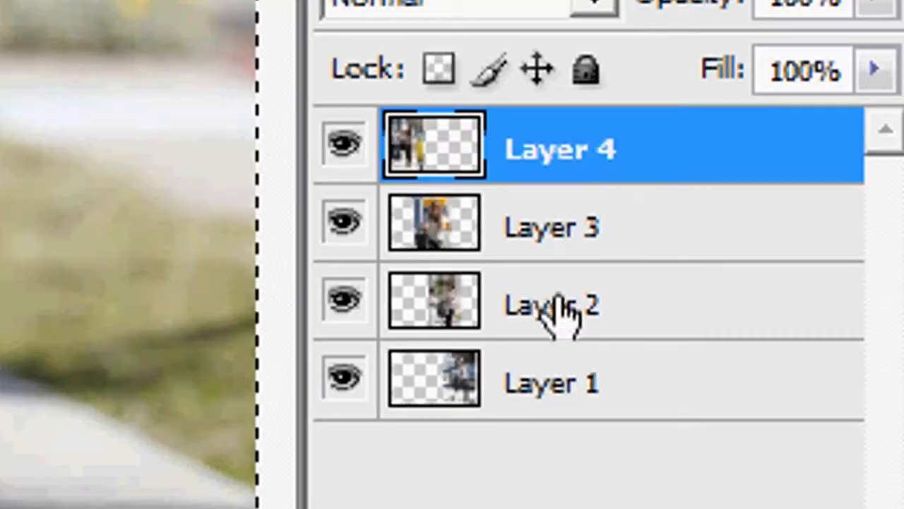
Hide Layer 4 and Layer 3 and make Layer 2 the active layer.
left_click(344, 145)
left_click(344, 225)
left_click(554, 310)
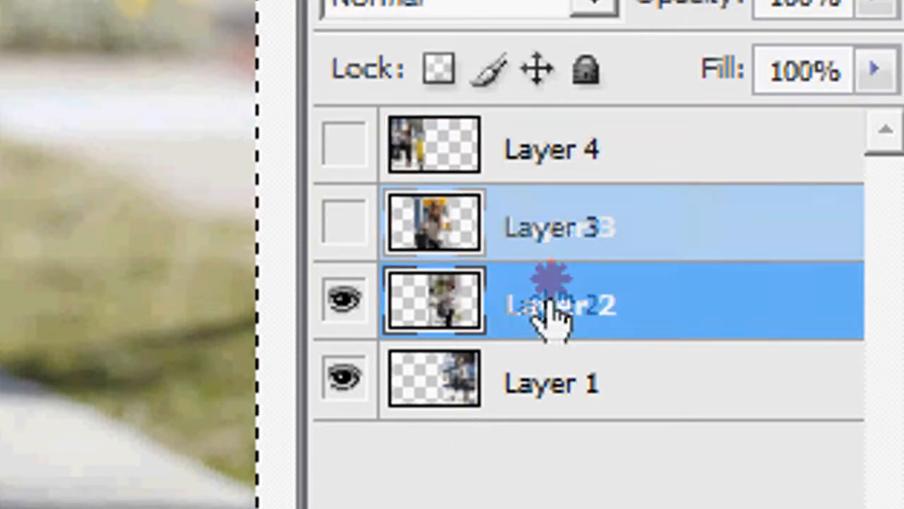
Set up the Eraser tool with a 189 px brush and a higher hardness.
left_click(46, 199)
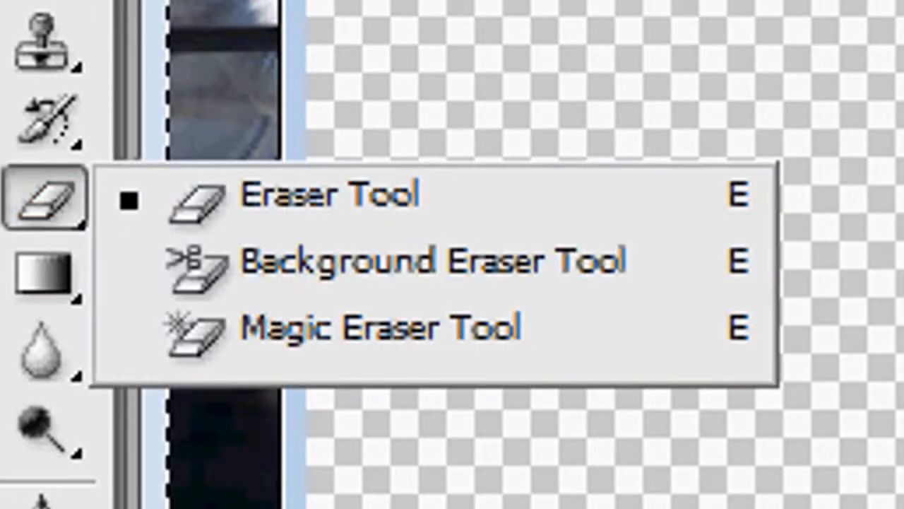
left_click(329, 196)
left_click(229, 118)
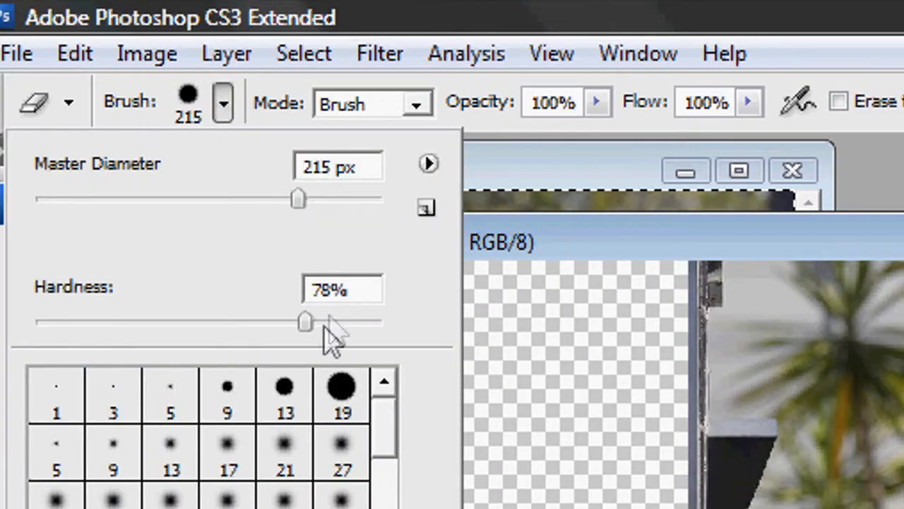
left_click_drag(305, 322, 325, 322)
left_click_drag(297, 200, 297, 204)
key("Return")
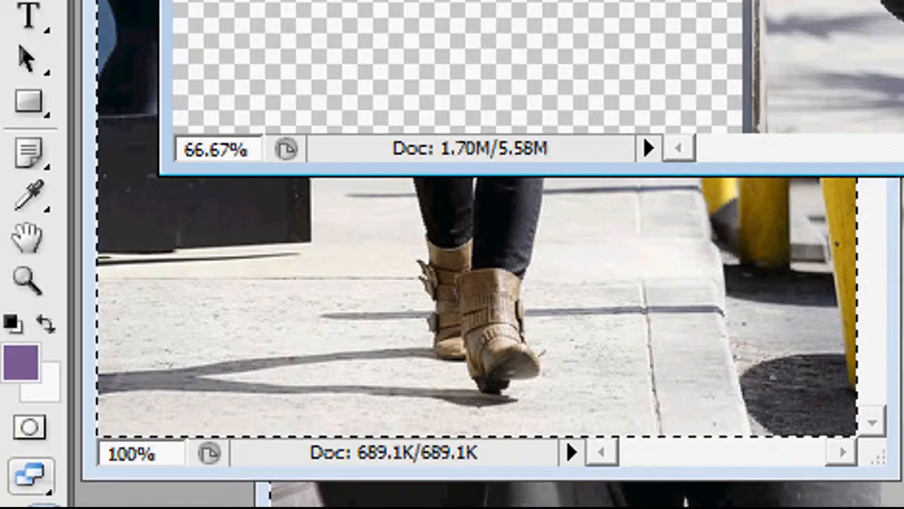
Show the collage full screen at 100% and erase Layer 2's right side where it covers the walking woman.
key("f")
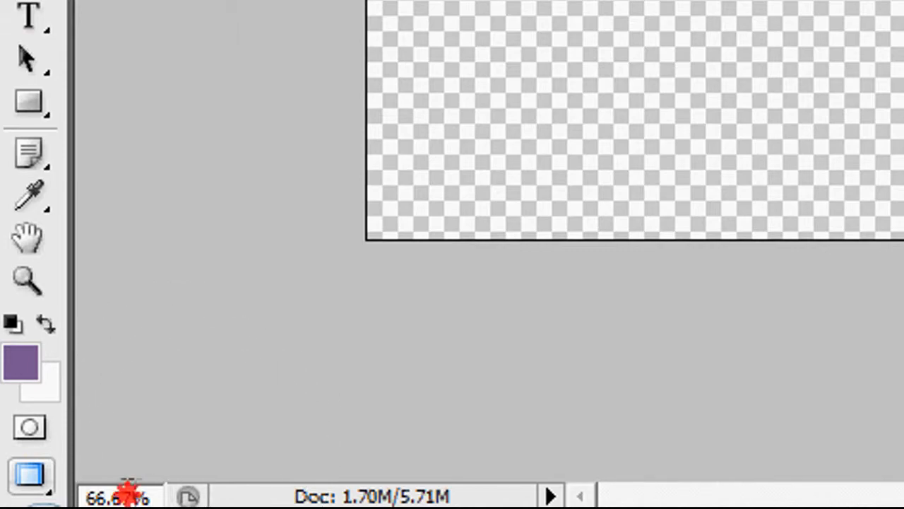
type("100")
key("Return")
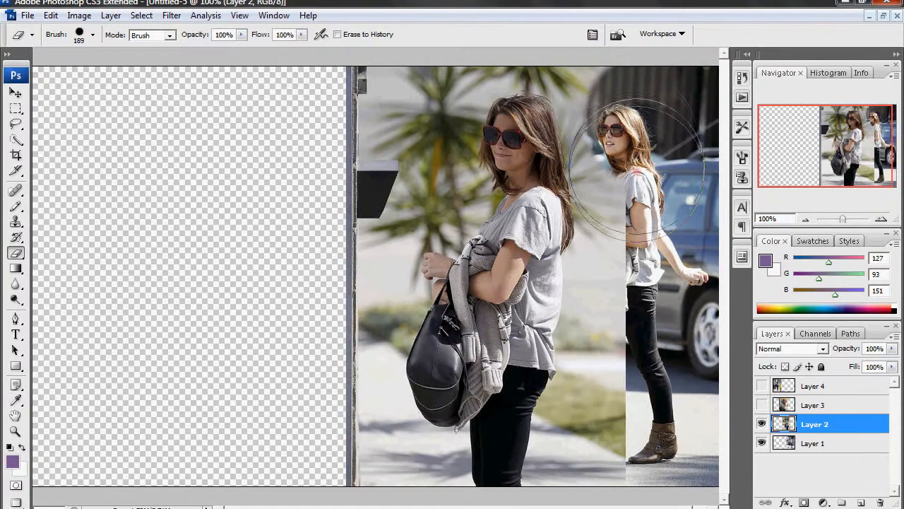
mouse_move(631, 290)
left_mouse_down()
mouse_move(594, 367)
mouse_move(579, 438)
left_mouse_up()
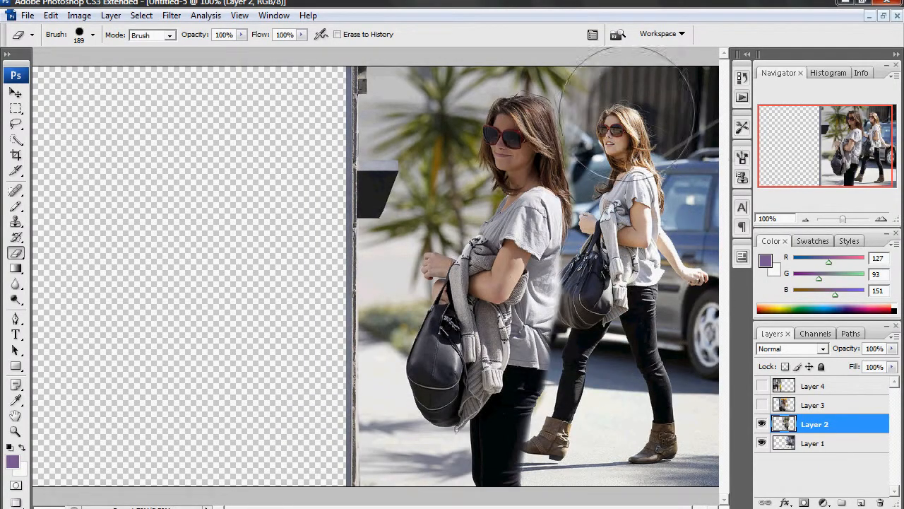
Show Layer 3, step back the last edit, and erase Layer 3's right side where it covers the middle woman.
left_click(762, 405)
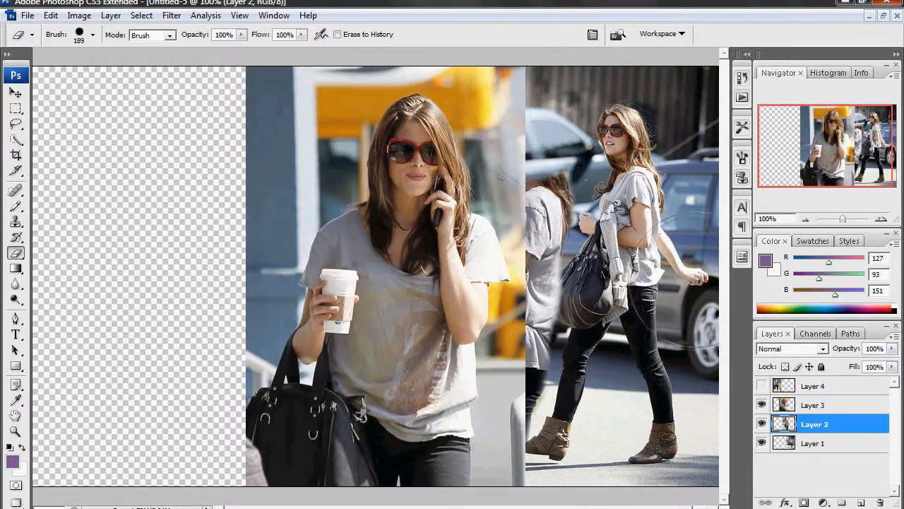
left_click(50, 15)
left_click(120, 57)
left_click(814, 405)
mouse_move(503, 115)
left_mouse_down()
mouse_move(526, 120)
mouse_move(574, 229)
mouse_move(553, 456)
mouse_move(545, 430)
left_mouse_up()
Shift Layer 3 slightly to the left and erase more of its right edge beside the middle woman.
left_click(15, 92)
left_click_drag(381, 238, 358, 238)
left_click(16, 252)
mouse_move(503, 407)
left_mouse_down()
mouse_move(523, 438)
mouse_move(528, 200)
left_mouse_up()
Erase the yellow remnant between the close-up woman's sleeve and the middle woman's arm with a softer 36 px eraser brush.
left_click(92, 34)
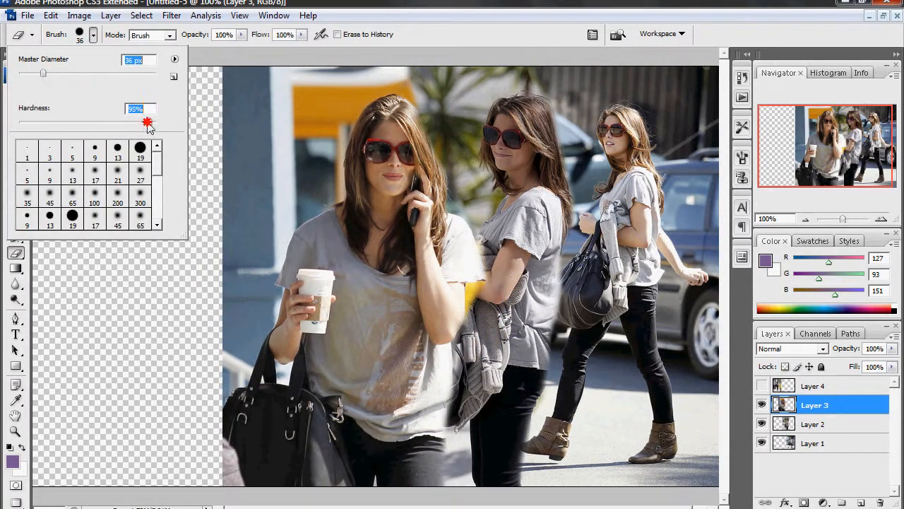
left_click(476, 291)
left_click(93, 34)
left_click_drag(141, 122, 132, 121)
left_click(480, 298)
left_click(93, 34)
left_click_drag(483, 306, 478, 303)
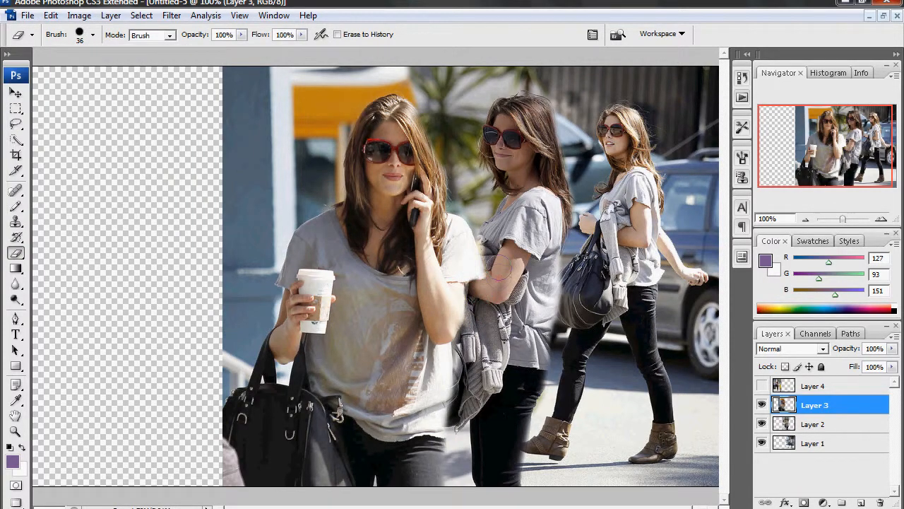
Show Layer 4 and erase its right side over the close-up woman with a 189 px eraser, undoing the stroke on Layer 3.
left_click(761, 386)
left_click(92, 34)
left_click(90, 75)
left_click_drag(315, 127, 315, 153)
key("ctrl+z")
left_click(817, 386)
left_click_drag(297, 103, 303, 438)
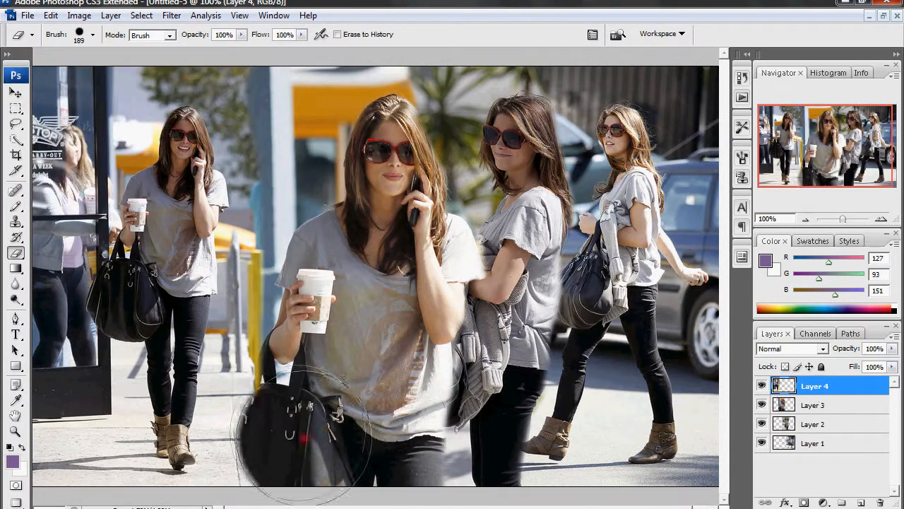
Move Layer 4 slightly to the right and erase the parts covering the close-up woman's handbag.
key("v")
left_click_drag(174, 282, 203, 282)
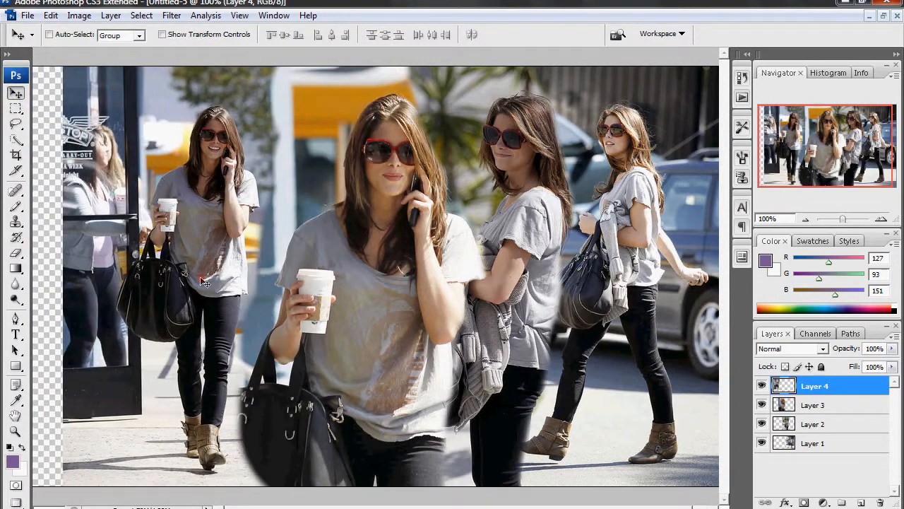
left_click(17, 253)
mouse_move(338, 273)
left_mouse_down()
mouse_move(311, 259)
mouse_move(300, 448)
mouse_move(305, 381)
left_mouse_up()
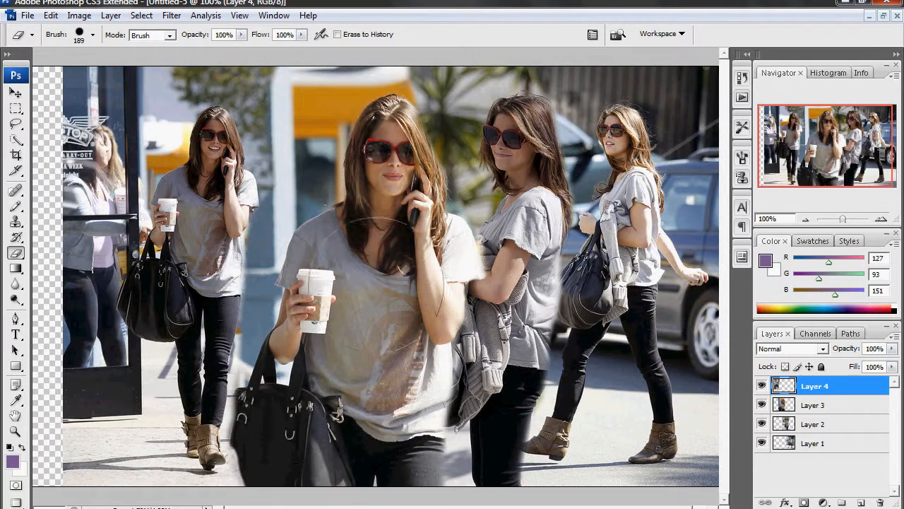
Erase Layer 3's background around the close-up woman's head, finishing with a 121 px eraser brush.
left_click(812, 404)
left_click_drag(325, 92, 304, 106)
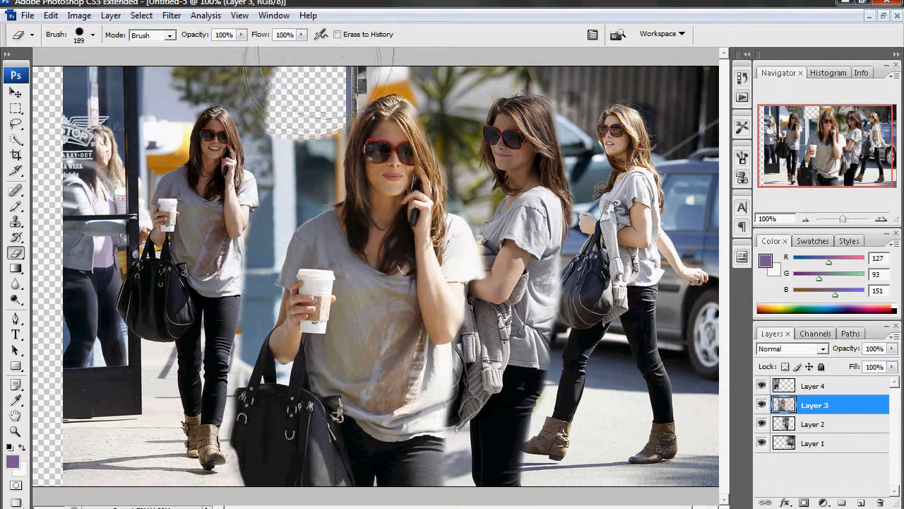
left_click(93, 35)
left_click(101, 77)
left_click_drag(416, 54, 441, 74)
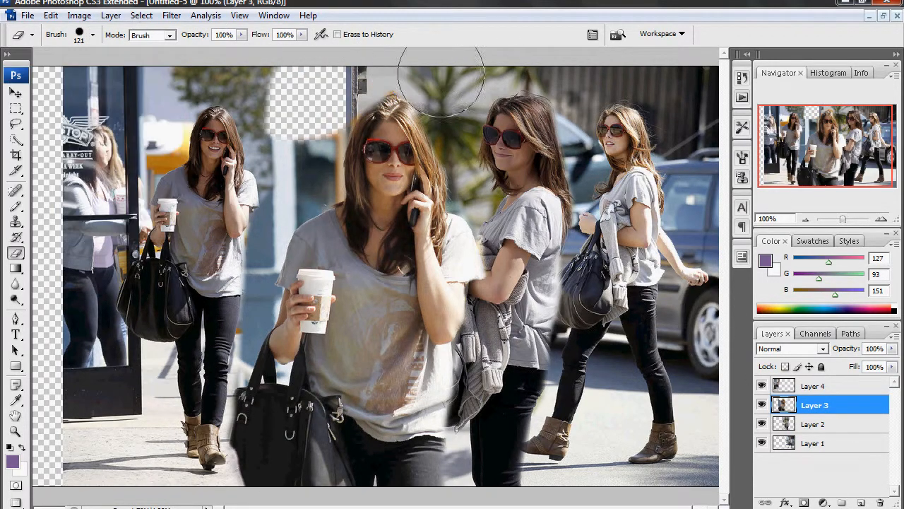
Move Layer 4 right and slightly down so its woman stands close beside the close-up woman.
left_click(831, 385)
left_click(16, 92)
left_click_drag(161, 185, 252, 185)
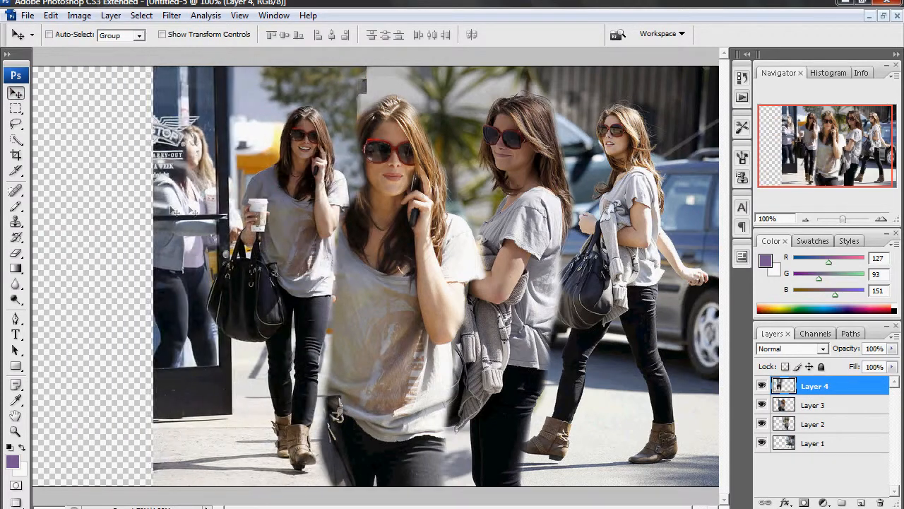
left_click(15, 253)
key("v")
mouse_move(283, 232)
left_mouse_down()
mouse_move(318, 244)
mouse_move(308, 254)
mouse_move(317, 257)
left_mouse_up()
left_click(16, 253)
left_click(71, 250)
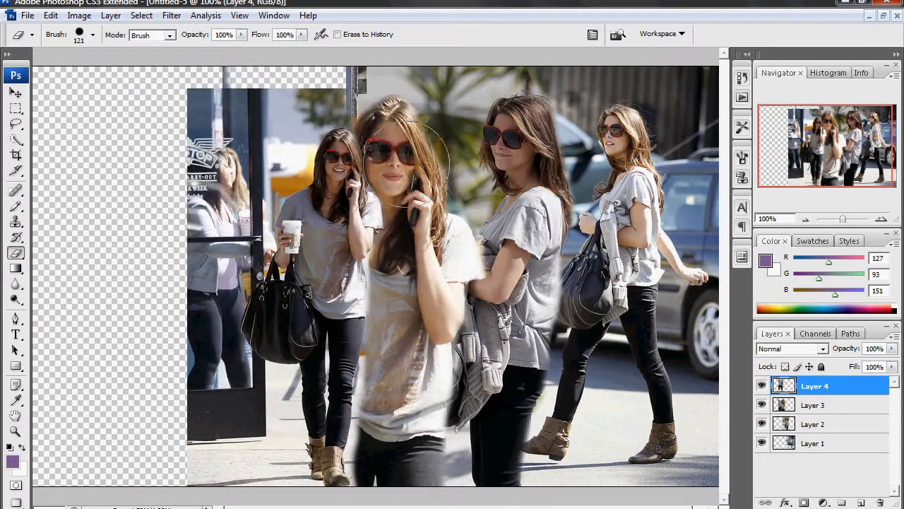
left_click(15, 253)
left_click(16, 189)
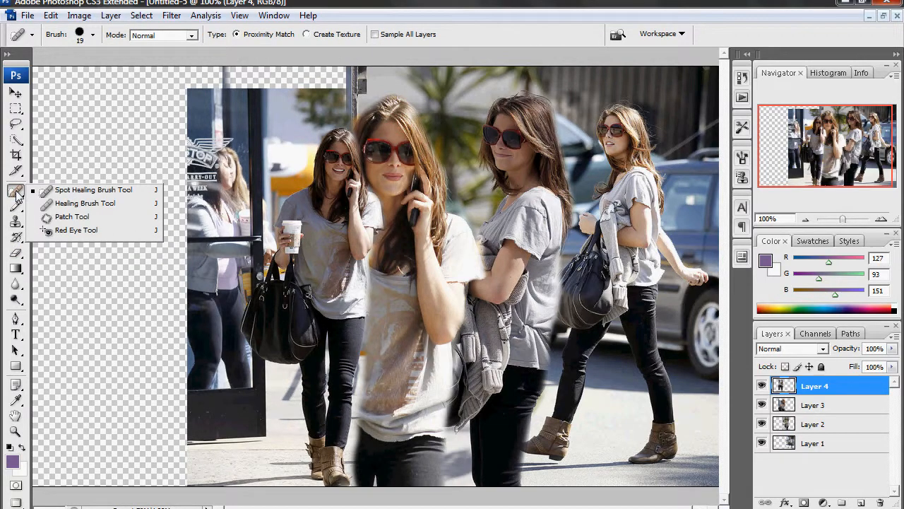
left_click(67, 216)
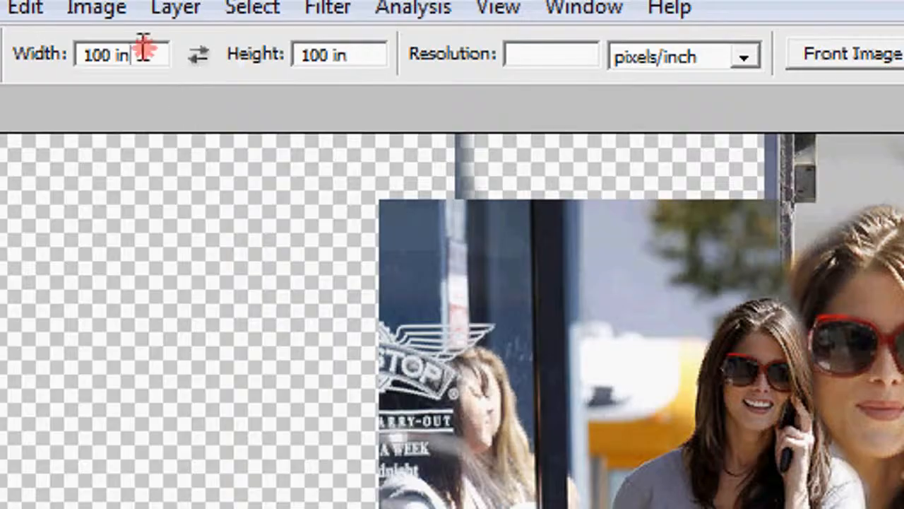
Clear the Crop tool's preset dimensions and crop the canvas to the photo-covered area, excluding the transparent parts.
left_click_drag(97, 34, 73, 34)
left_click(441, 40)
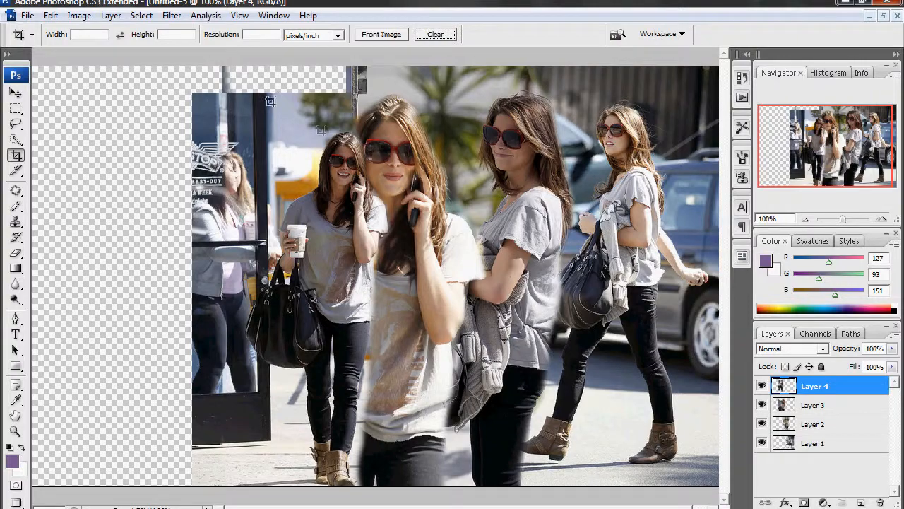
left_click_drag(448, 217, 712, 295)
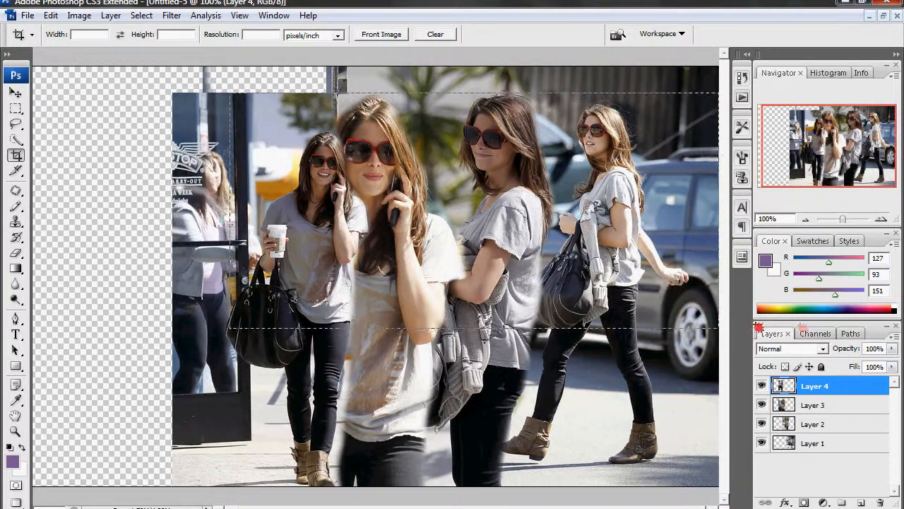
left_click_drag(692, 331, 696, 332)
key("Return")
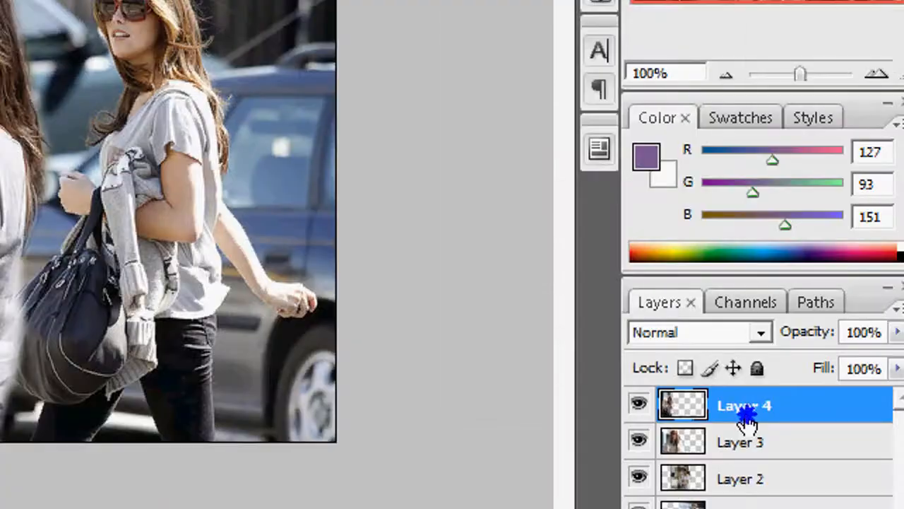
Flatten the layers and add a brightening Curves adjustment layer with a point at input 196, output 219, plus a lower point.
right_click(746, 417)
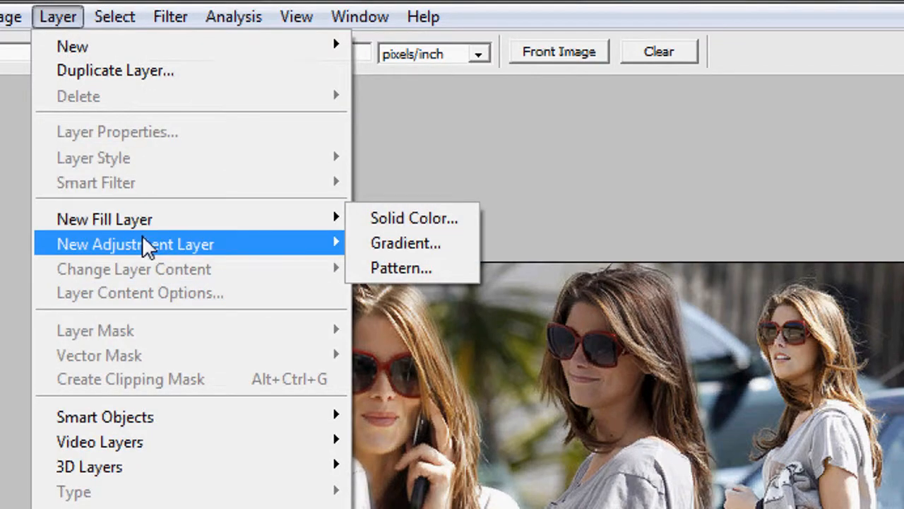
mouse_move(146, 245)
left_click(433, 269)
key("Return")
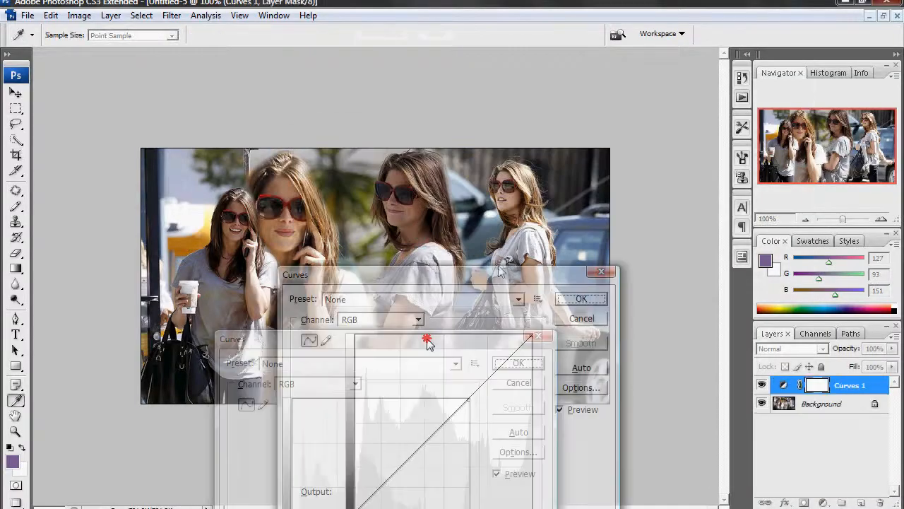
left_click_drag(553, 298, 553, 282)
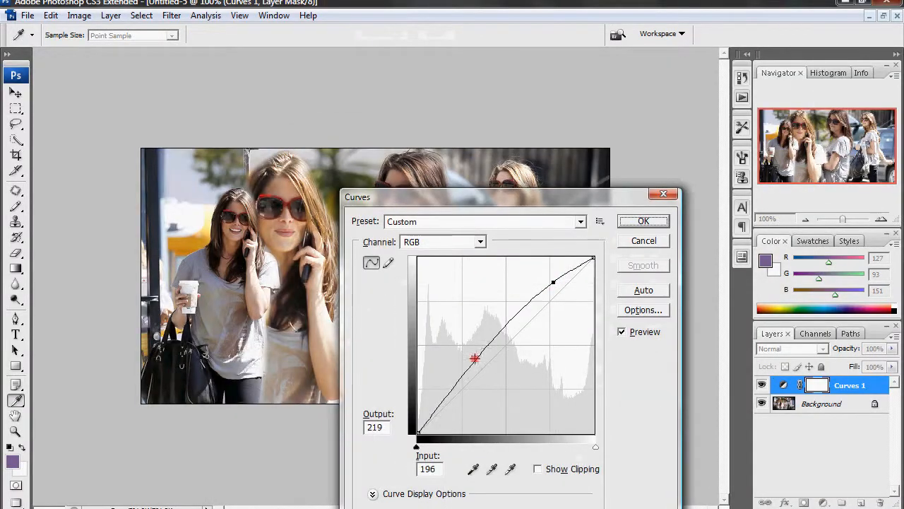
left_click(474, 358)
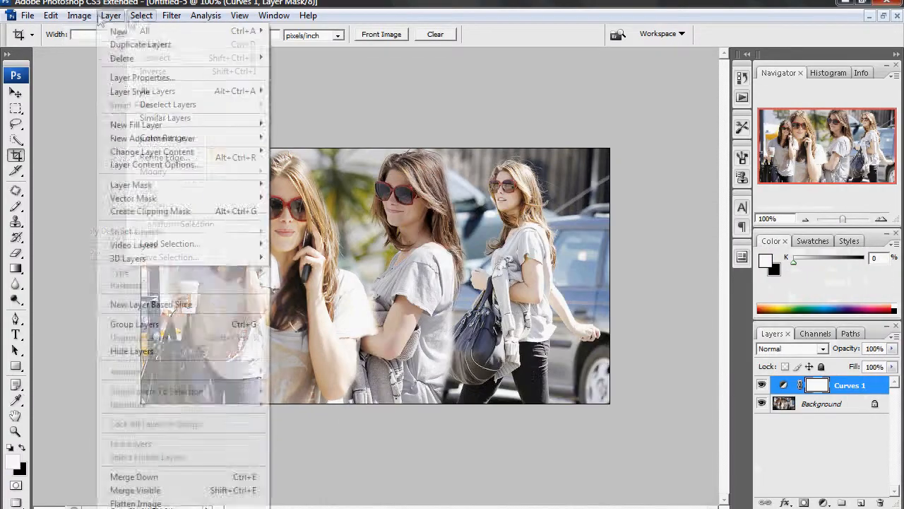
Add a Color Balance adjustment layer with midtones shifted strongly toward cyan, to -56 toward magenta and to +16 toward blue.
mouse_move(177, 137)
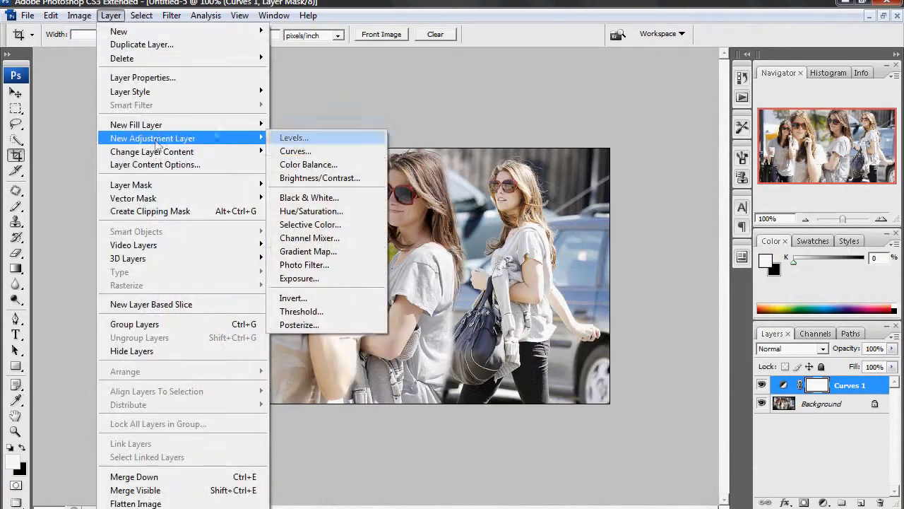
left_click(325, 170)
left_click(570, 163)
left_click_drag(519, 239, 508, 275)
left_click_drag(473, 337, 433, 355)
mouse_move(482, 374)
left_mouse_down()
mouse_move(402, 371)
mouse_move(486, 376)
left_mouse_up()
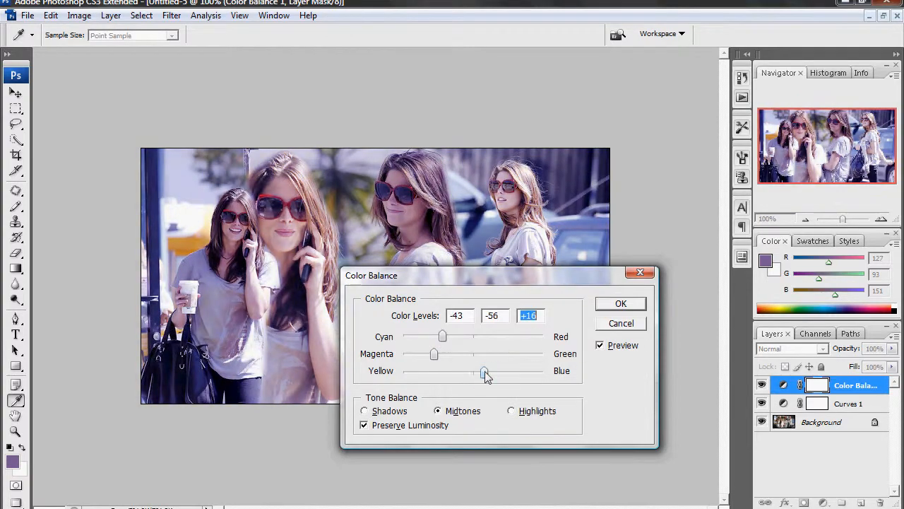
left_click(412, 337)
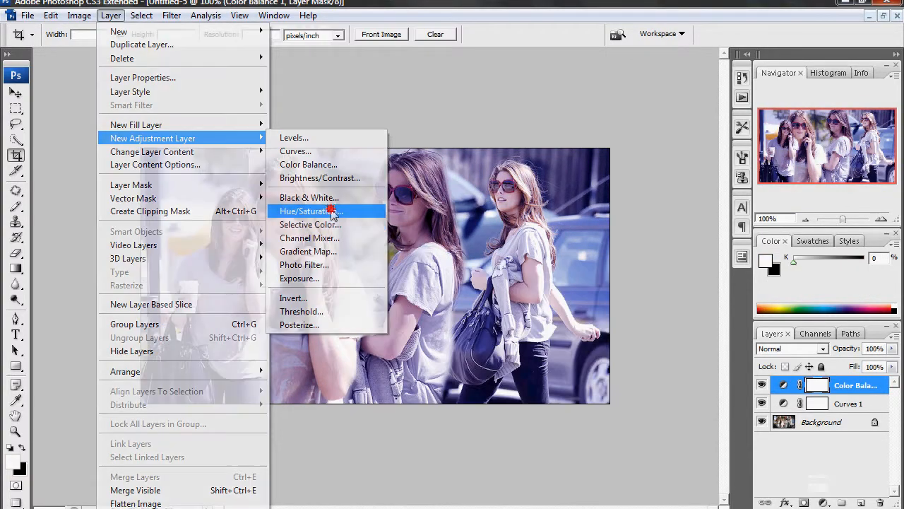
Add a Hue/Saturation adjustment layer with saturation at +59 and lightness at +8.
left_click(329, 211)
left_click(570, 163)
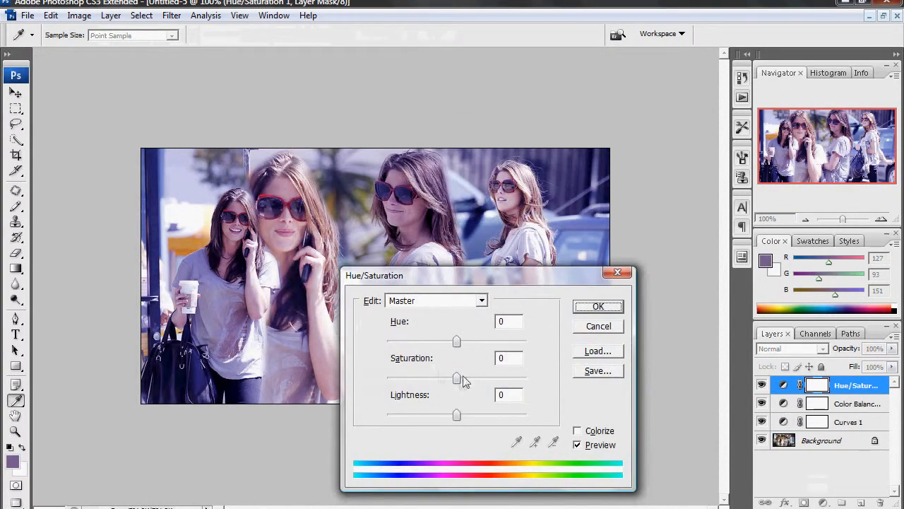
left_click_drag(469, 379, 493, 381)
mouse_move(459, 422)
left_mouse_down()
mouse_move(440, 420)
mouse_move(463, 418)
left_mouse_up()
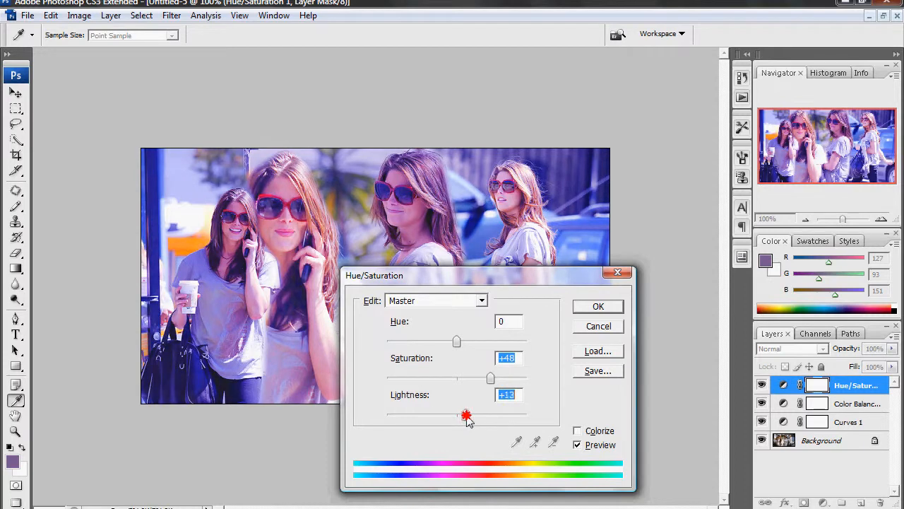
mouse_move(495, 381)
left_mouse_down()
mouse_move(484, 380)
mouse_move(495, 380)
left_mouse_up()
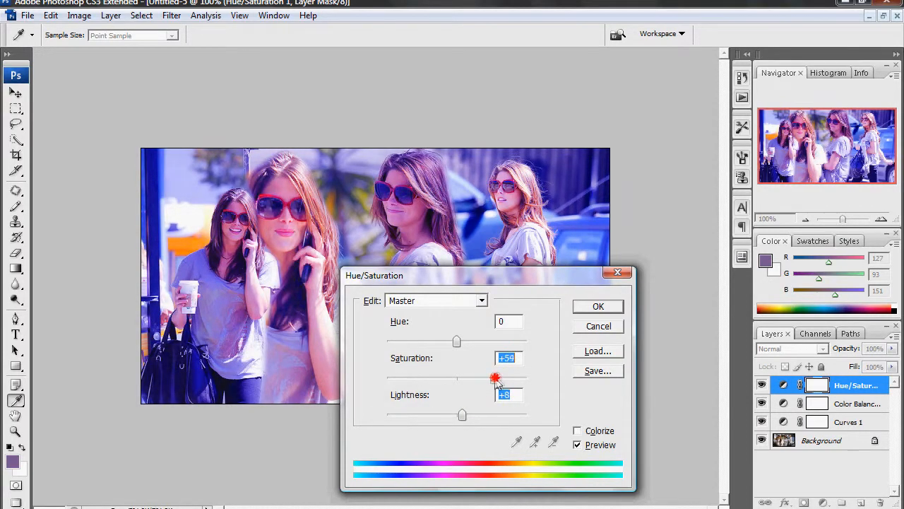
left_click(598, 307)
key("c")
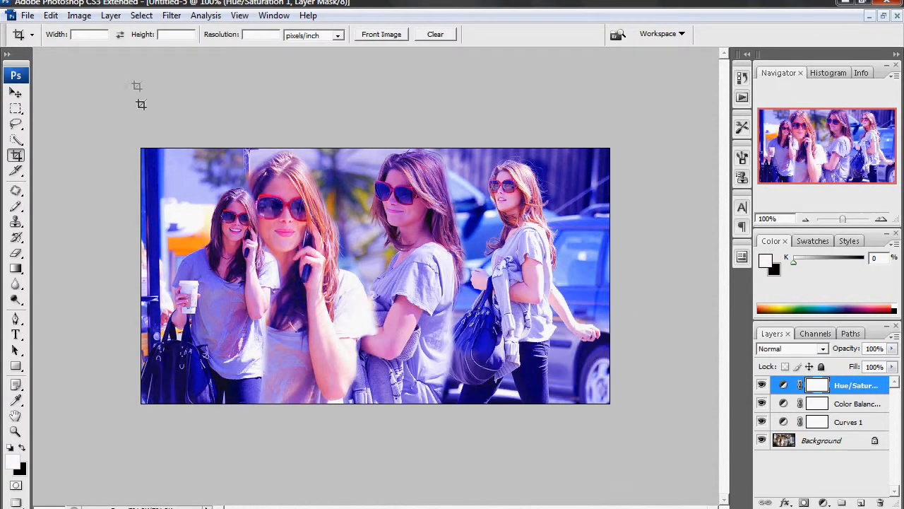
Select the whole canvas, copy the merged image and paste it as a new layer above the adjustment layers.
left_click(141, 15)
left_click(152, 29)
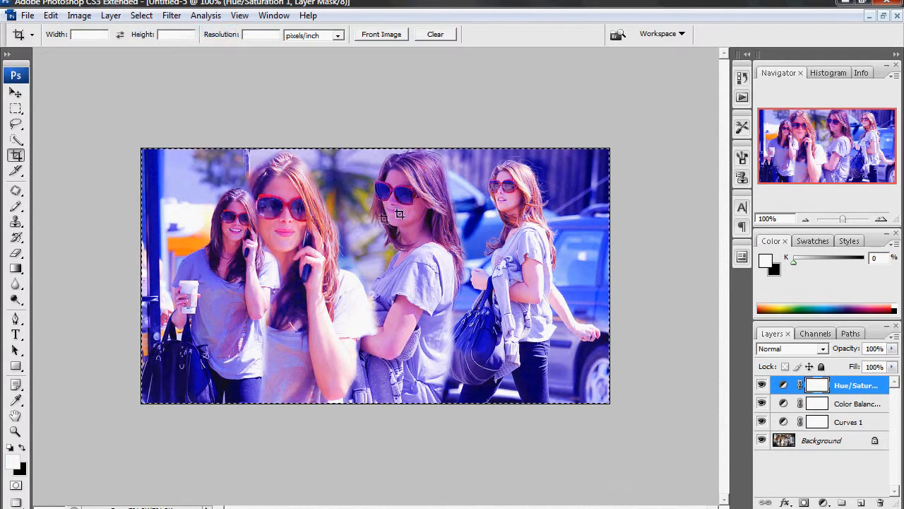
left_click(51, 14)
left_click(85, 123)
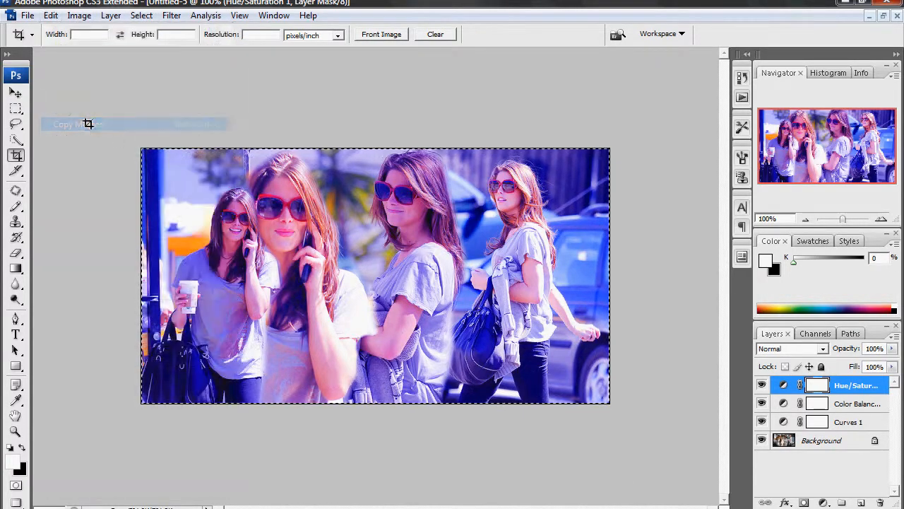
key("ctrl+v")
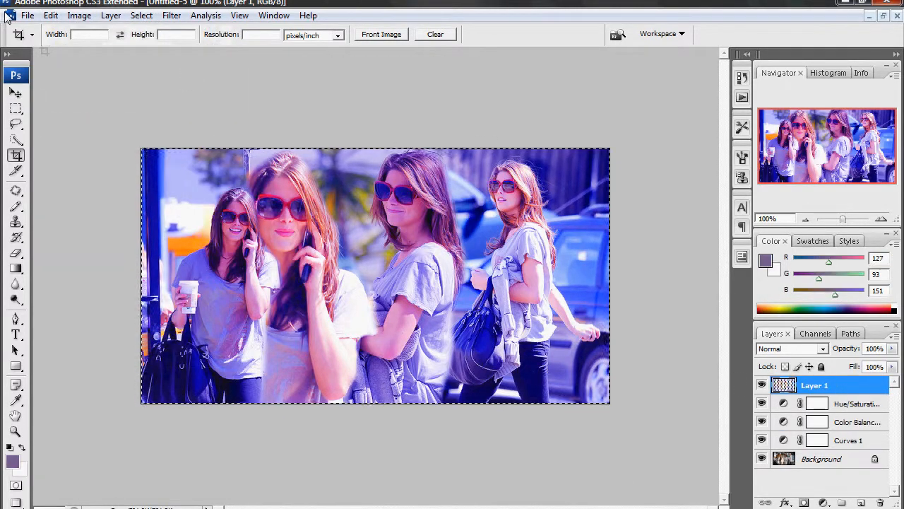
Delete the Curves, Color Balance and Hue/Saturation layers and set the pasted layer to Hard Light at 58% opacity.
left_click_drag(853, 404, 880, 501)
left_click(837, 387)
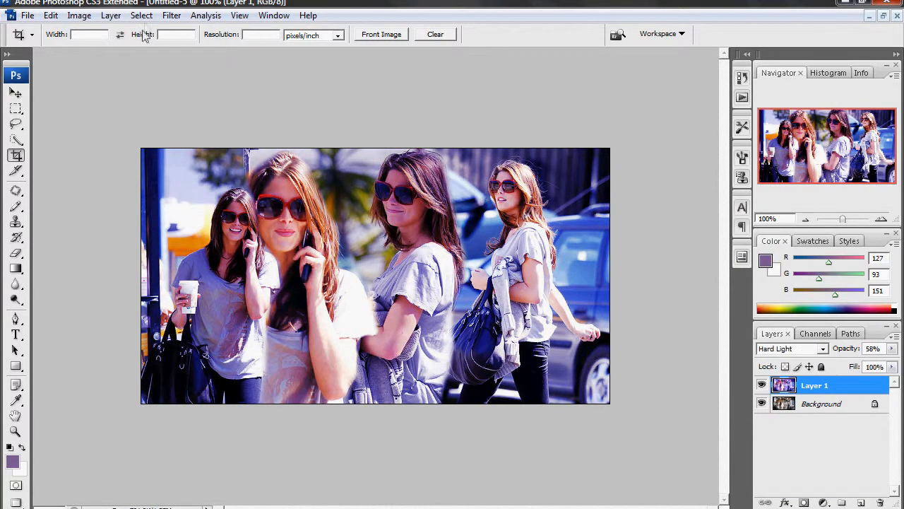
Add a Gradient Map adjustment layer above Layer 1 and open its gradient for editing.
left_click(113, 17)
mouse_move(162, 138)
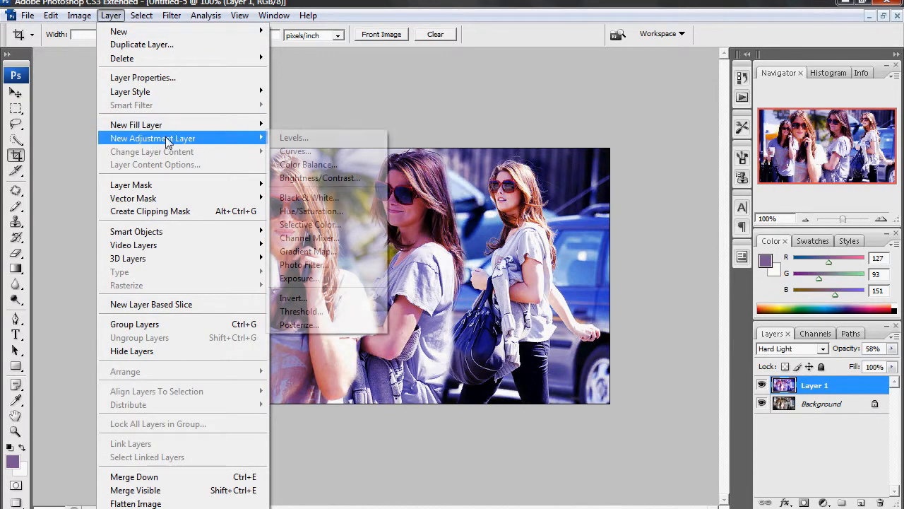
left_click(308, 252)
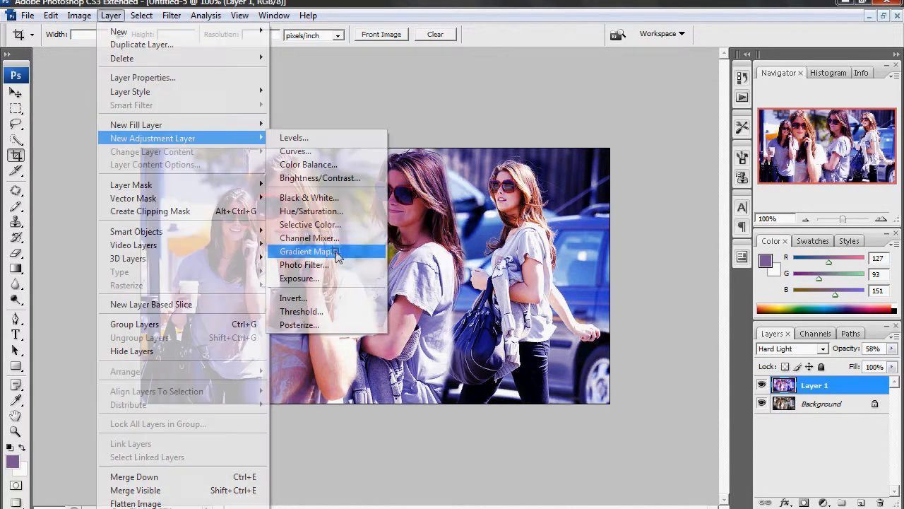
left_click(552, 167)
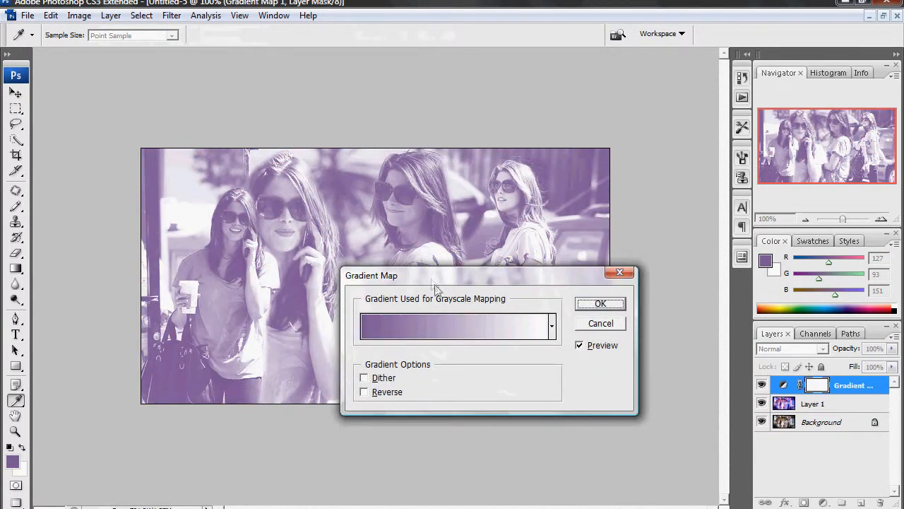
left_click_drag(432, 283, 436, 315)
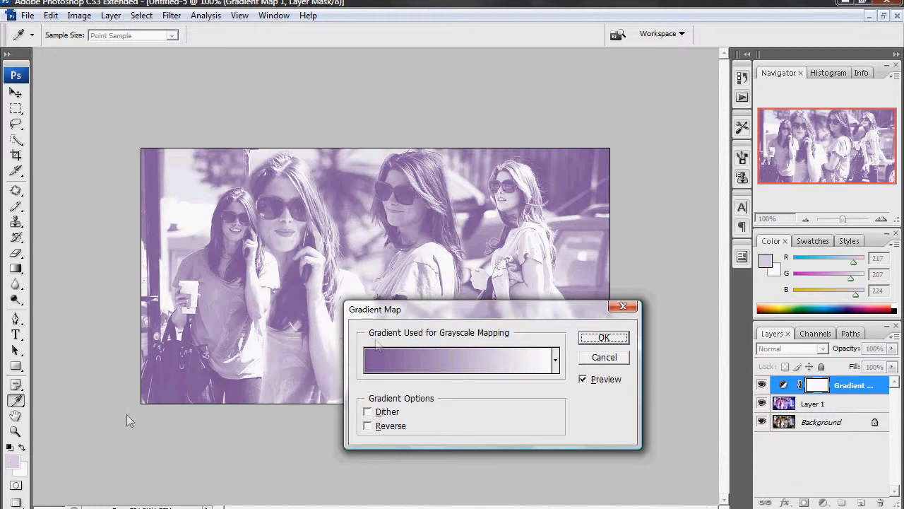
left_click(366, 366)
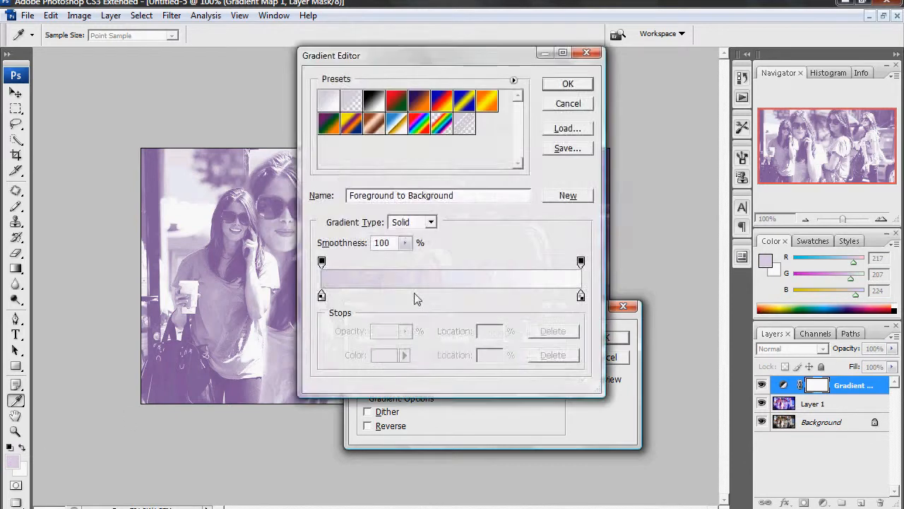
left_click(322, 262)
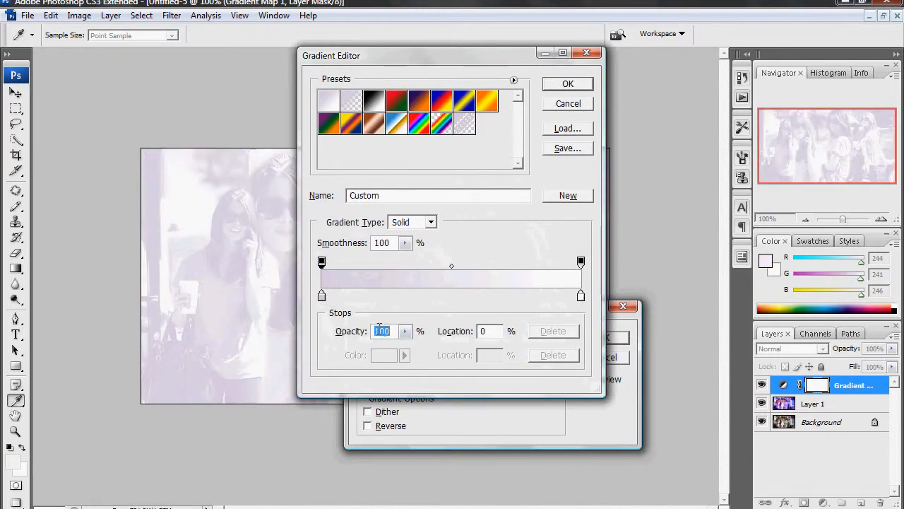
left_click(328, 103)
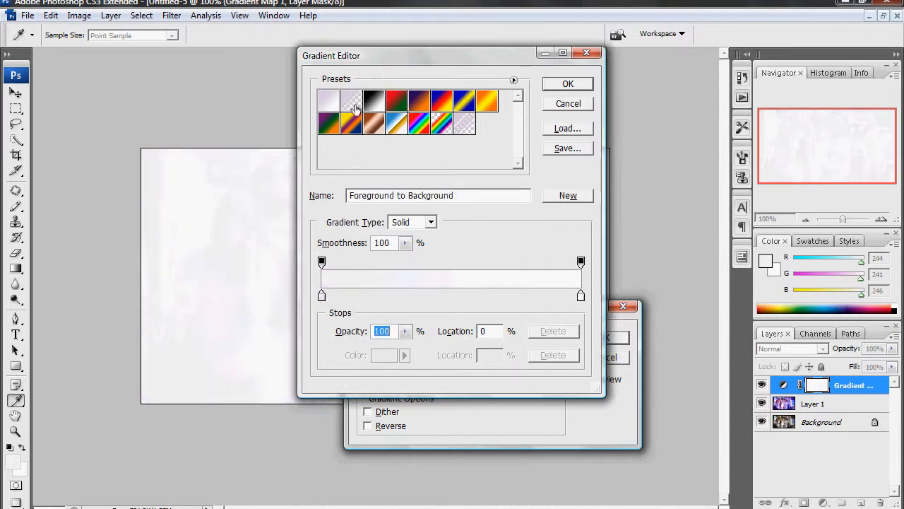
left_click(356, 106)
left_click(329, 103)
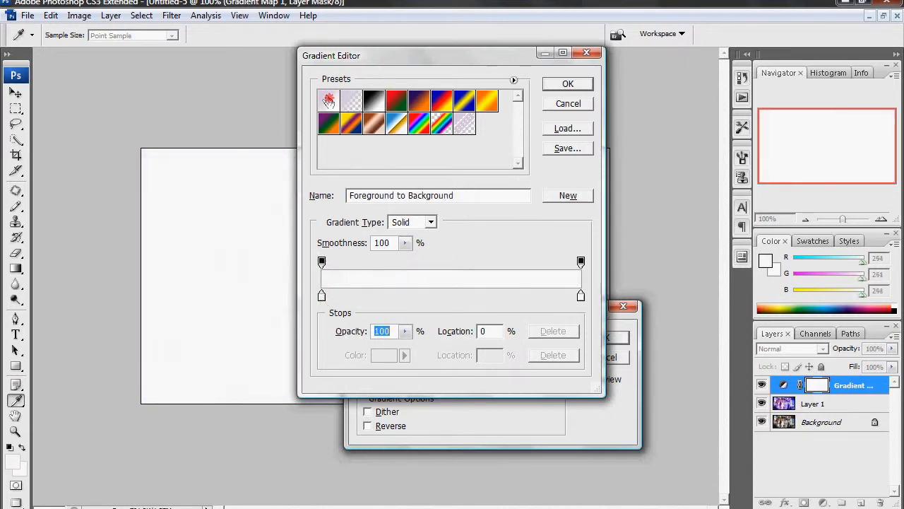
double_click(325, 102)
left_click(577, 196)
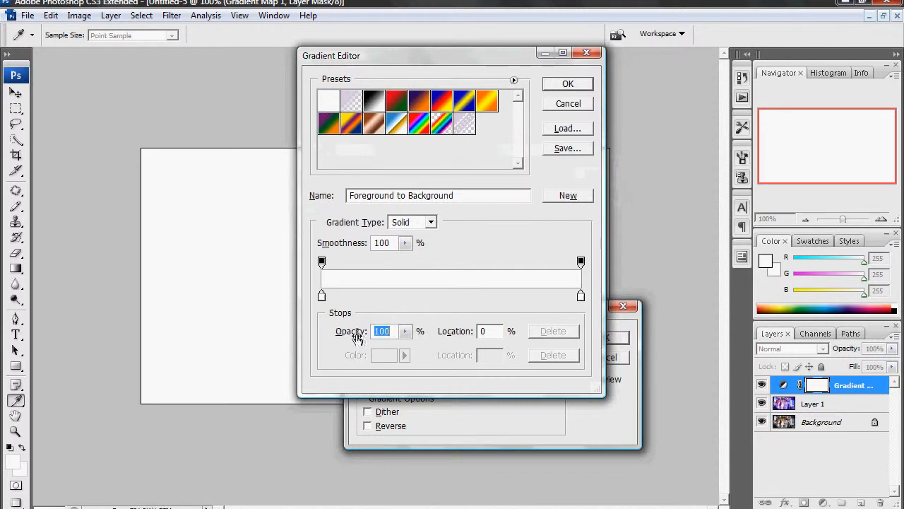
Change the gradient's starting color stop at location 0% to a deep violet.
left_click(321, 295)
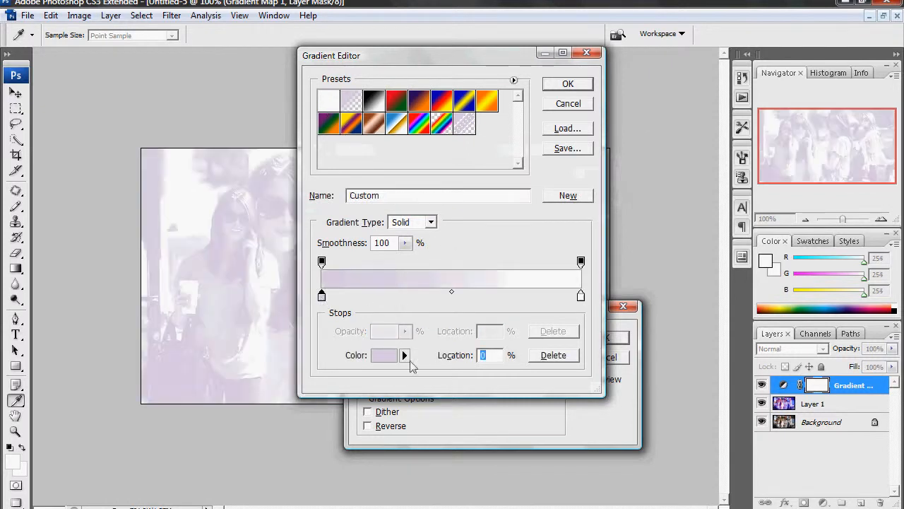
left_click(404, 356)
left_click(440, 386)
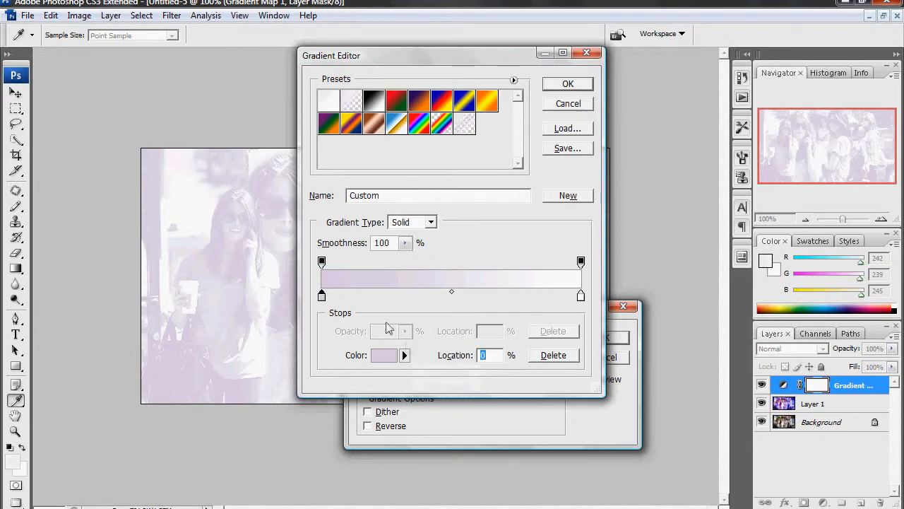
double_click(322, 295)
mouse_move(598, 258)
left_mouse_down()
mouse_move(597, 228)
mouse_move(598, 265)
left_mouse_up()
left_click(512, 262)
key("Return")
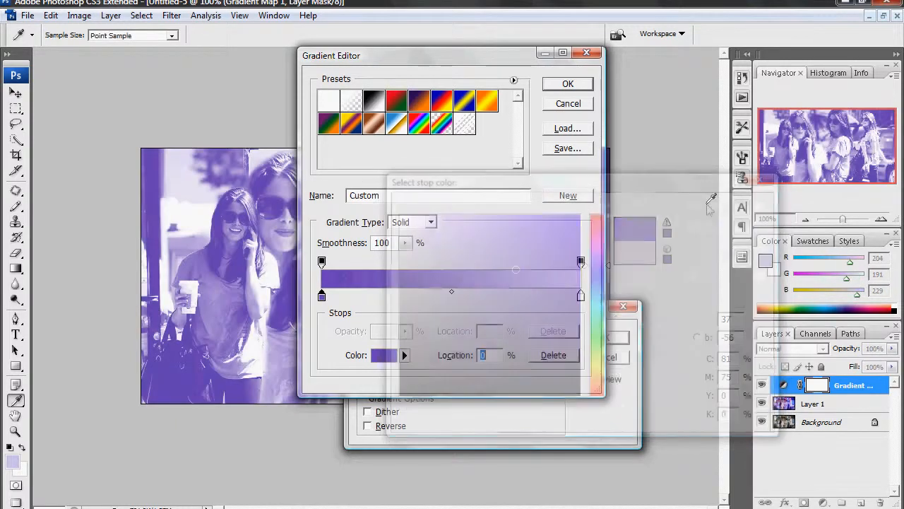
Move the gradient's color midpoint close to the violet stop, without an extra stop between the ends, and apply the gradient map.
left_click_drag(436, 295, 347, 291)
left_click(342, 295)
left_click(354, 294)
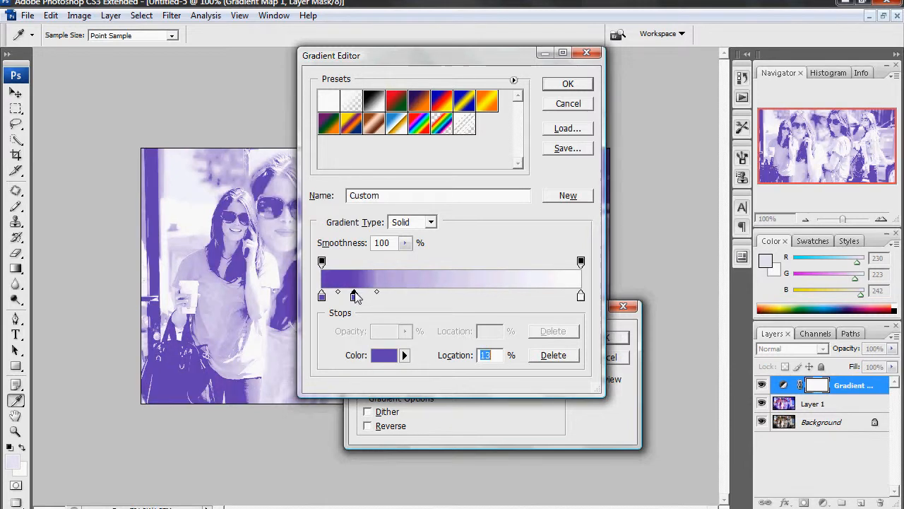
left_click_drag(354, 296, 353, 304)
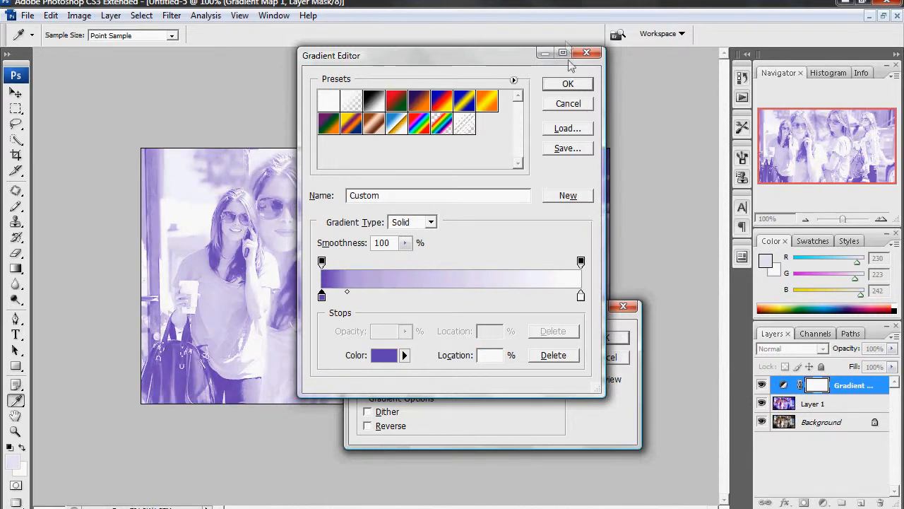
left_click(568, 84)
key("Return")
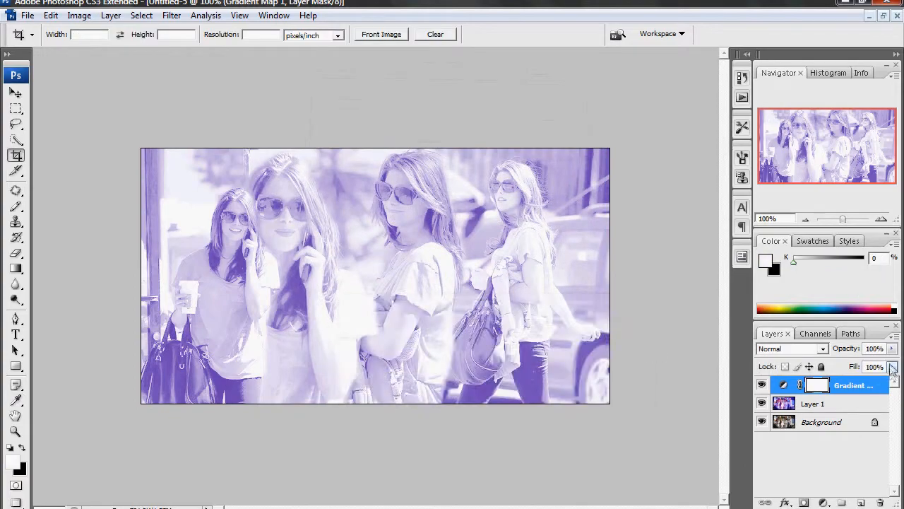
Lower the Gradient Map layer's fill to 57% and keep that layer selected.
left_click(892, 367)
left_click_drag(889, 380, 861, 380)
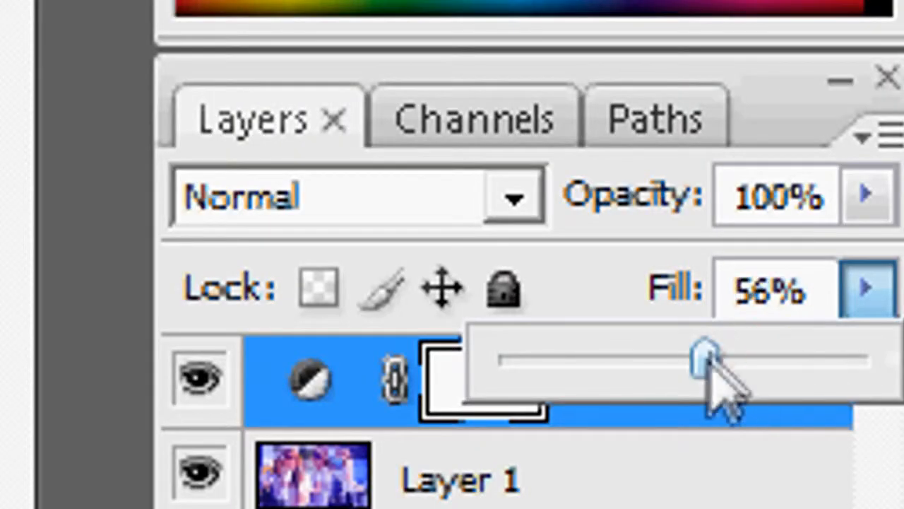
mouse_move(709, 360)
left_mouse_down()
mouse_move(718, 358)
mouse_move(711, 357)
left_mouse_up()
left_click(537, 505)
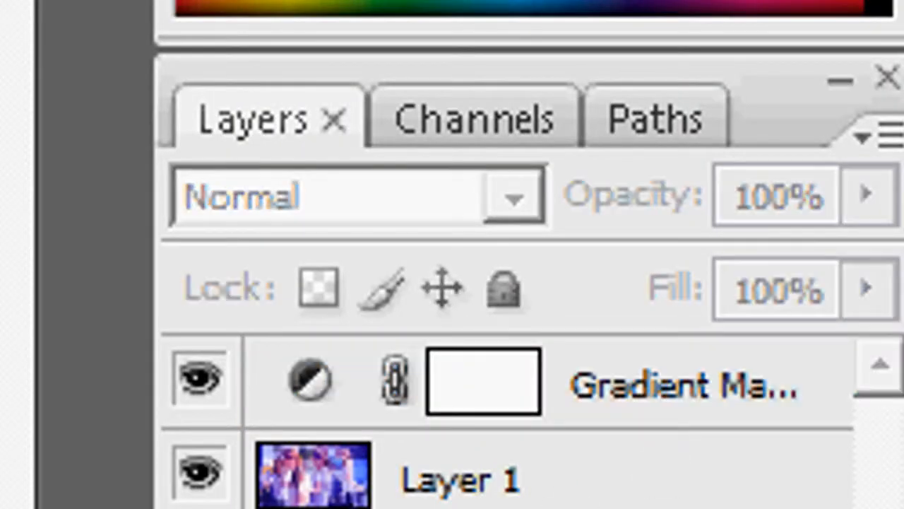
left_click(479, 374)
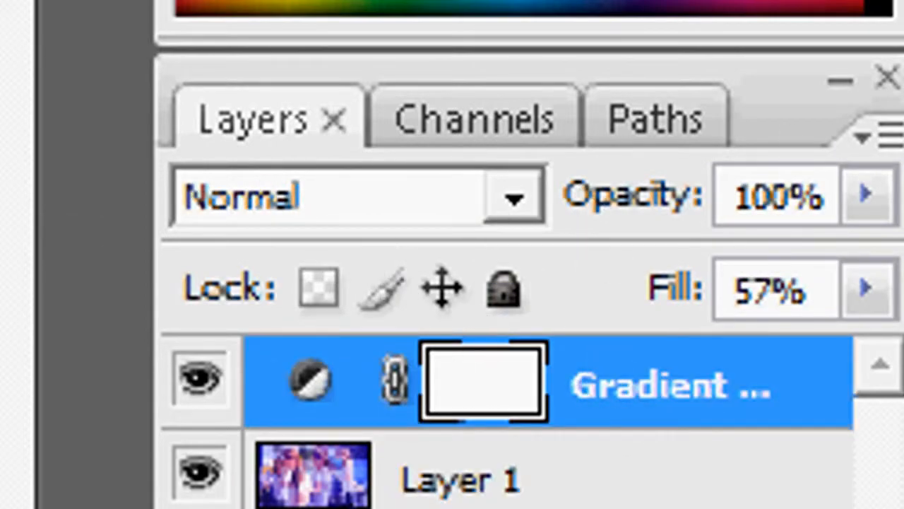
Copy the merged result of the whole canvas and paste it as a new layer above the Gradient Map.
left_click(51, 15)
left_click(142, 123)
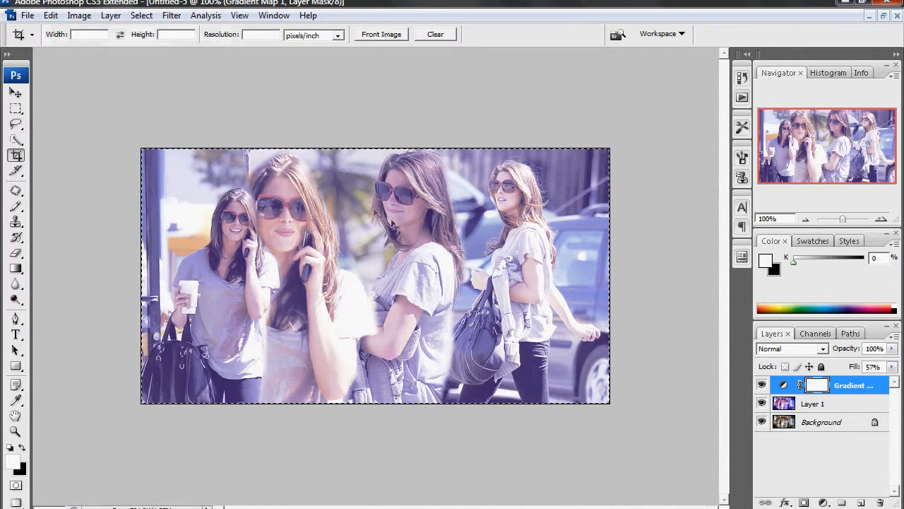
key("ctrl+v")
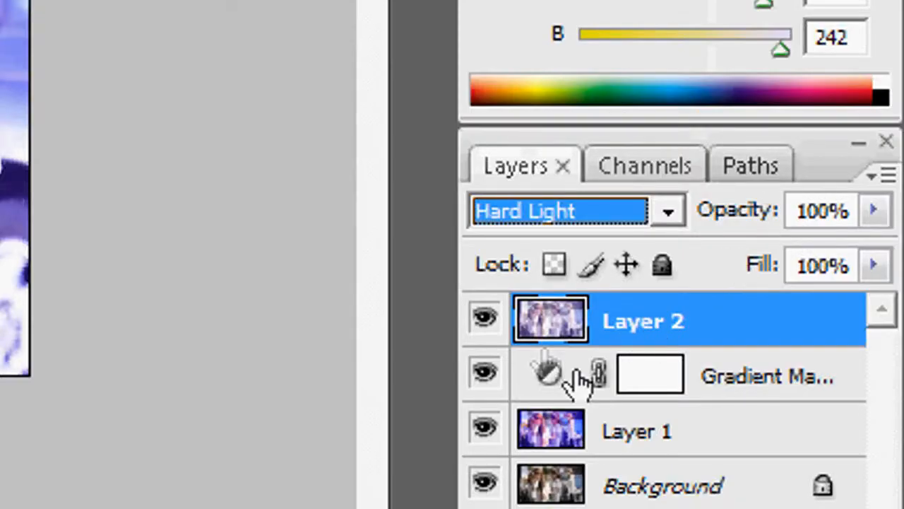
Set Layer 2 to Hard Light at about 71% opacity and flatten the image.
left_click(873, 210)
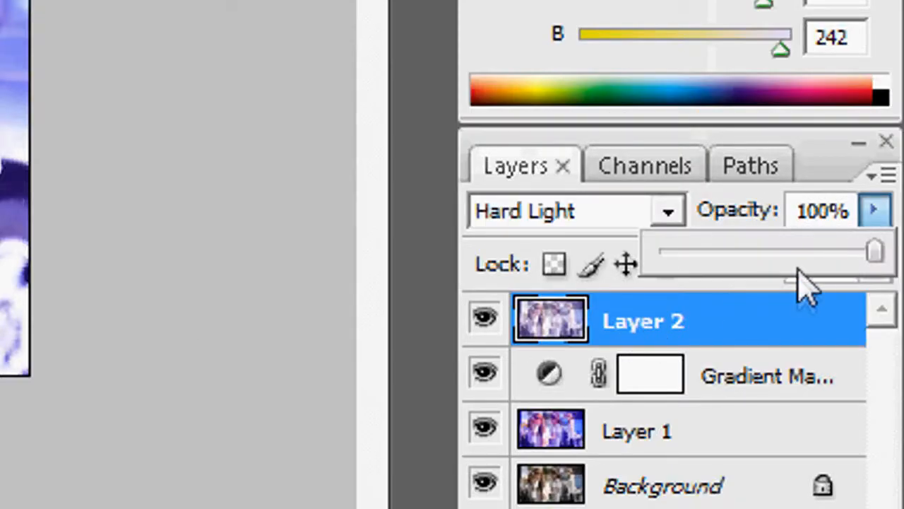
left_click(808, 252)
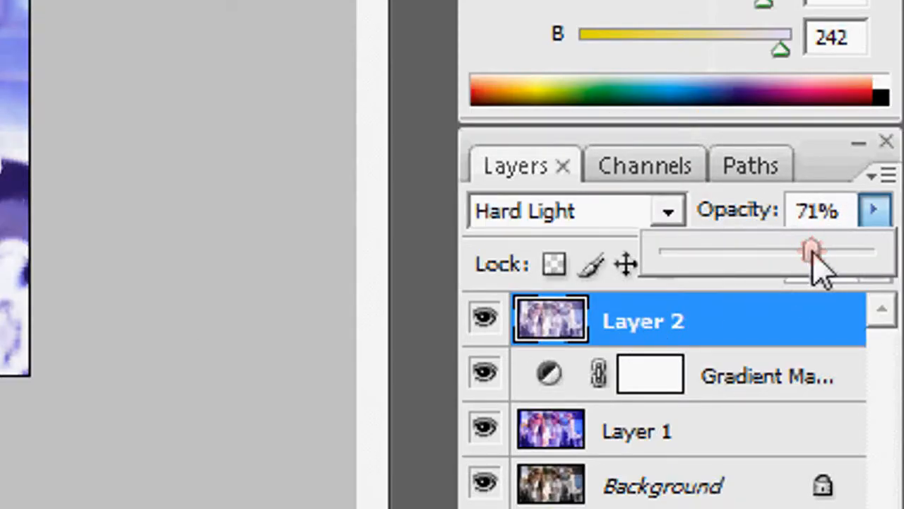
right_click(714, 332)
left_click(466, 303)
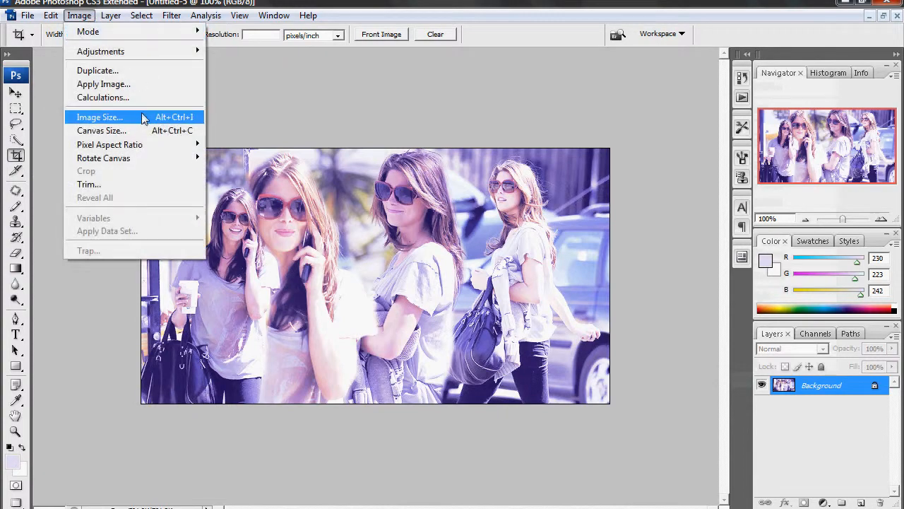
Resize the flattened image to a width of 550 pixels with proportions constrained.
left_click(117, 117)
type("550")
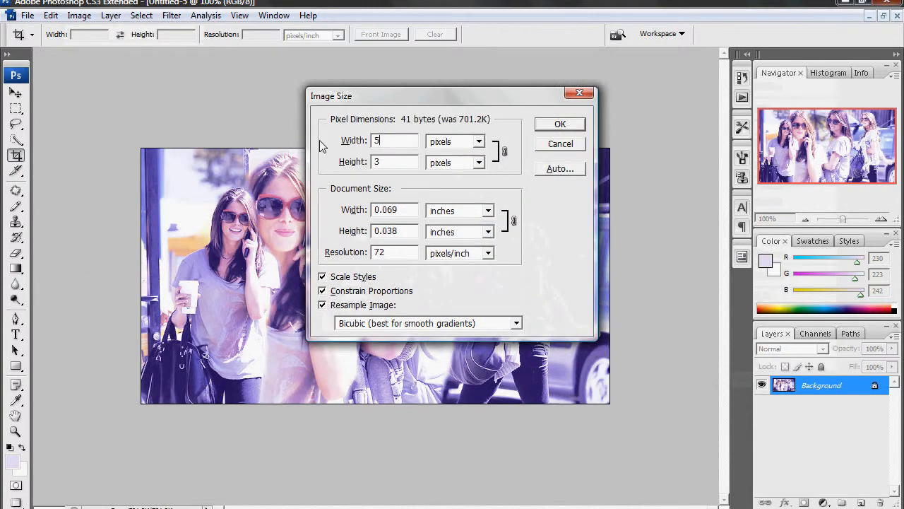
key("Return")
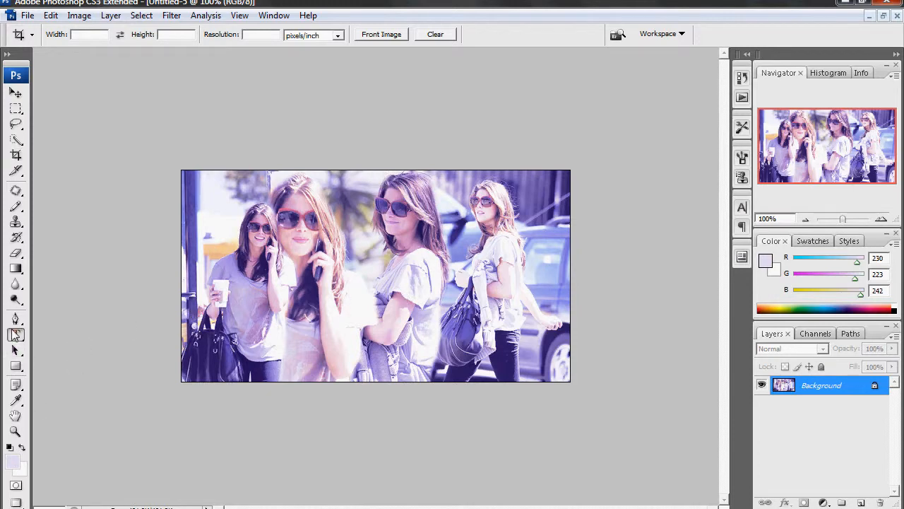
Add the text "EverySongEnds2009" across the picture in Angelic War (OT1) and set its size to 72 pt.
left_click(16, 334)
left_click(279, 308)
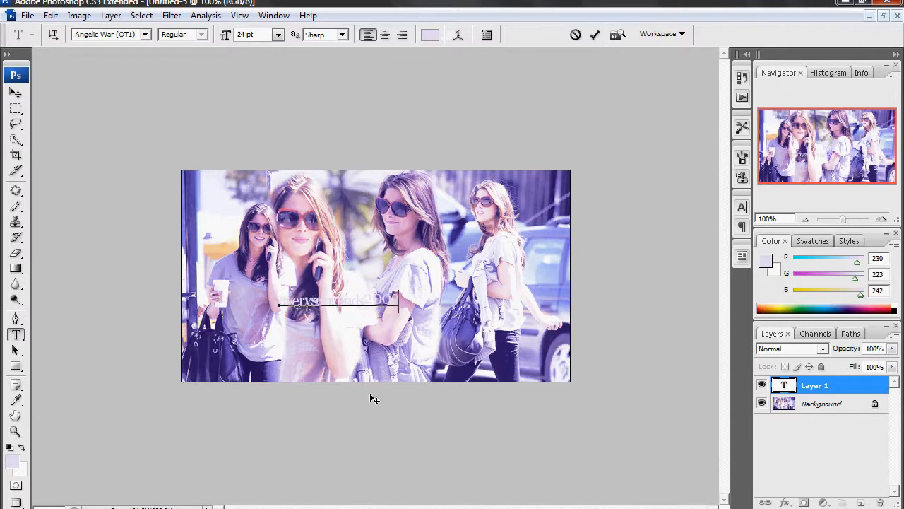
double_click(353, 302)
left_click(278, 35)
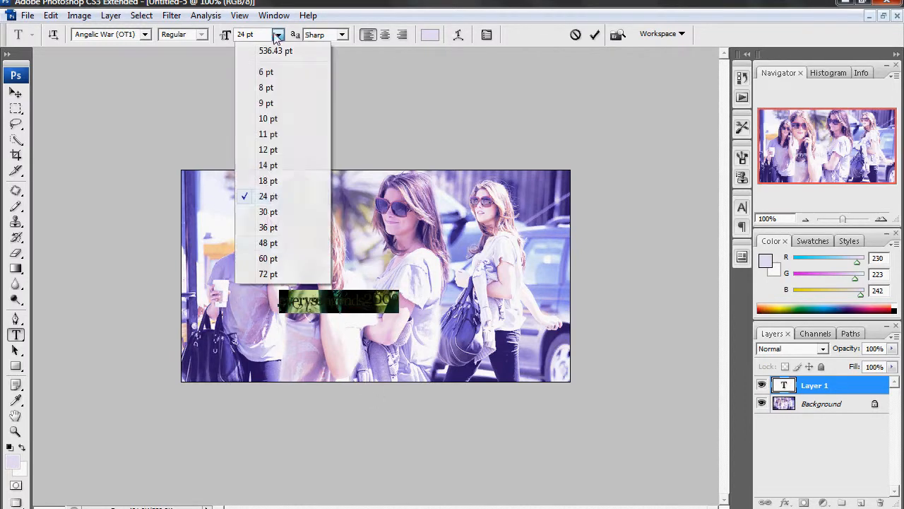
left_click(268, 273)
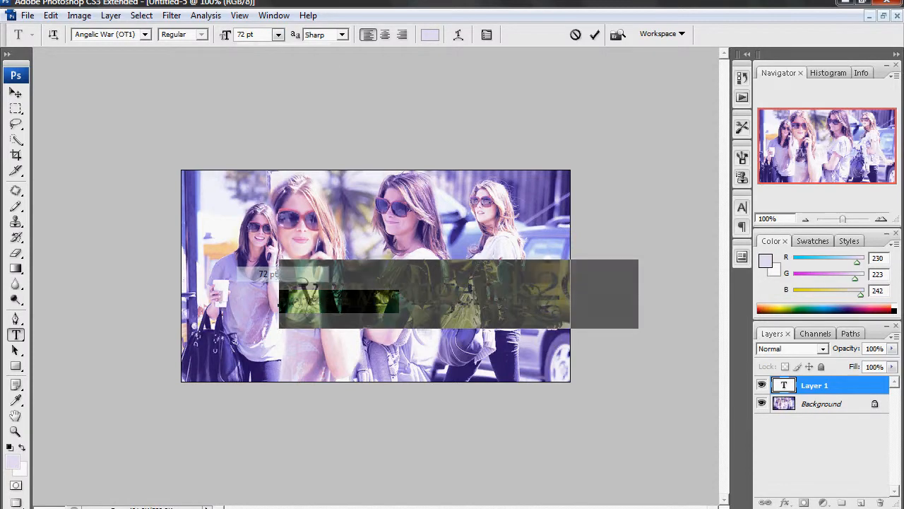
Move the text so it fits within the image width and change its color to white.
left_click(17, 92)
left_click_drag(466, 299, 400, 301)
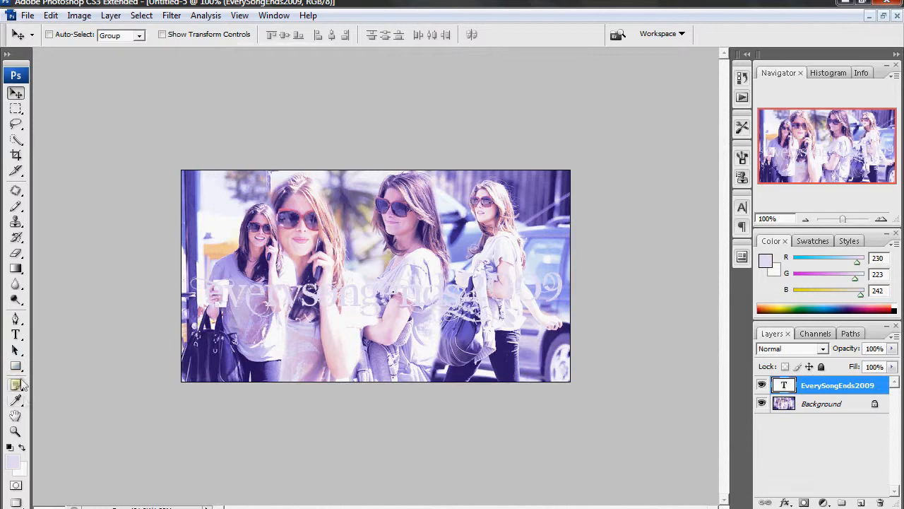
left_click(15, 334)
double_click(389, 296)
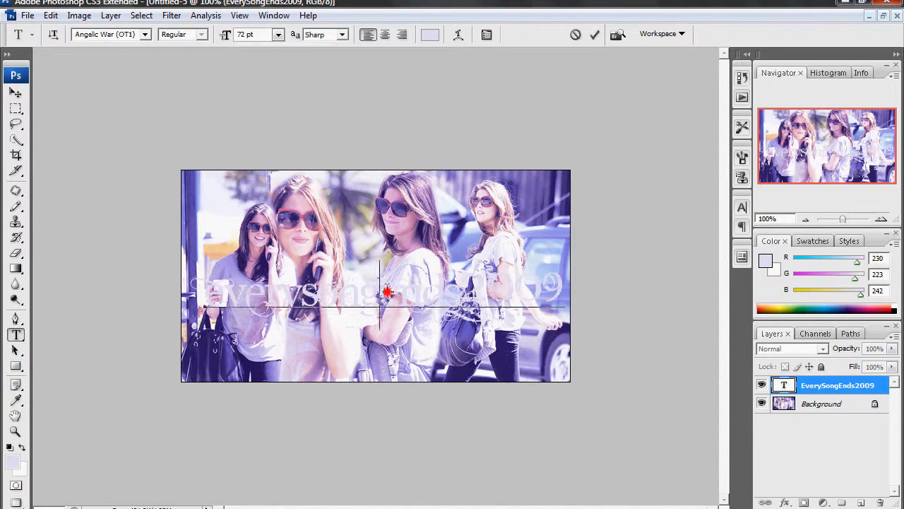
left_click(22, 447)
left_click(368, 284)
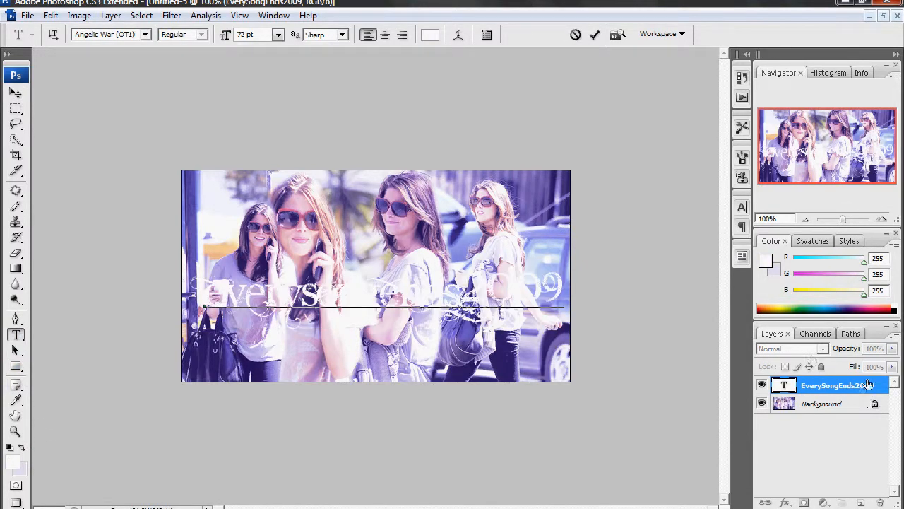
Add a drop shadow and an outer glow in purple (H 279, S 44, B 56) to the text layer.
double_click(876, 385)
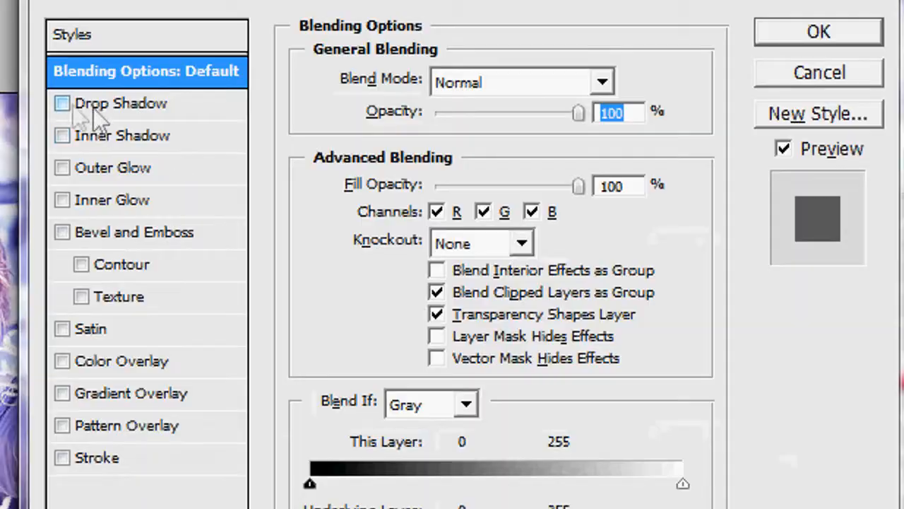
left_click(462, 155)
left_click(62, 168)
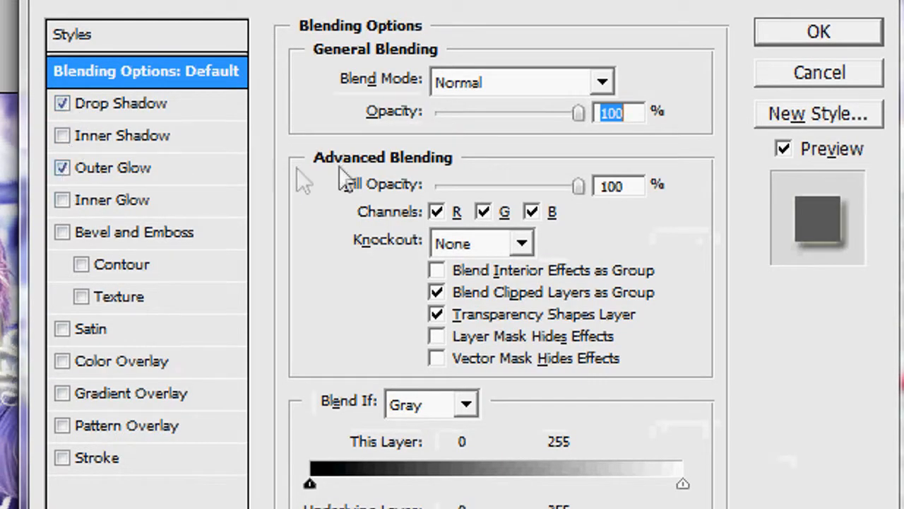
left_click(107, 166)
left_click(363, 177)
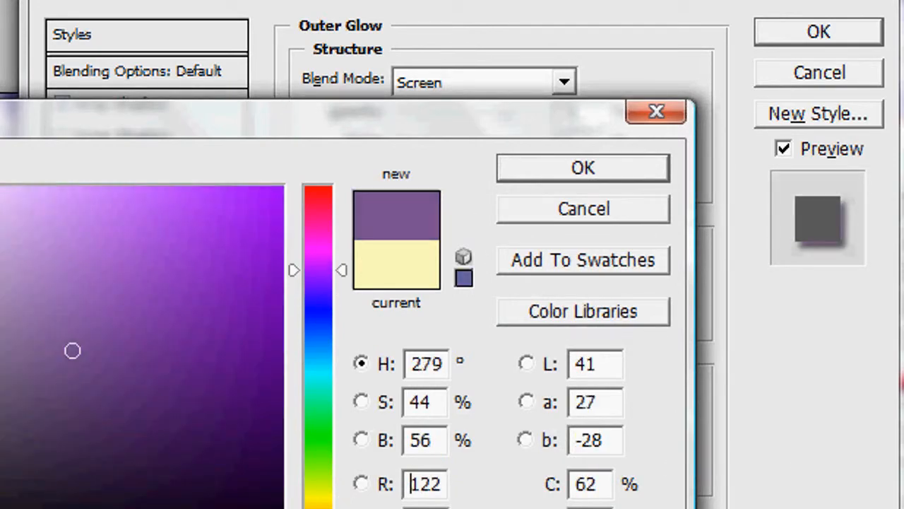
left_click(566, 174)
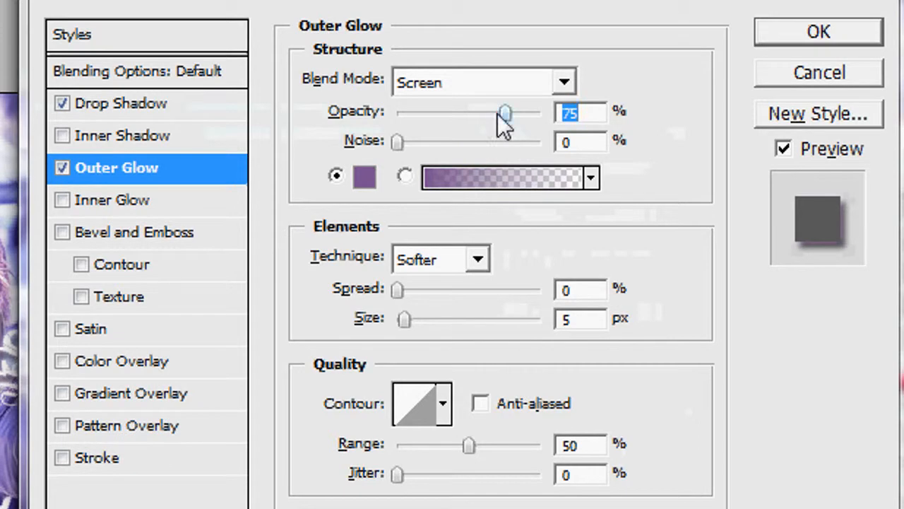
Raise the outer glow's opacity to 100%, keeping the Screen blend mode and the purple glow color.
left_click_drag(505, 114, 541, 115)
left_click(522, 82)
left_click(490, 137)
key("Down")
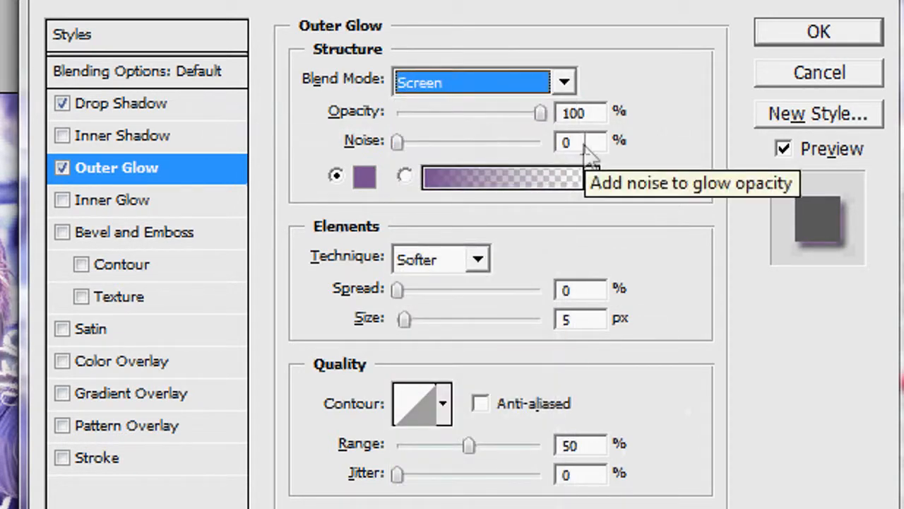
left_click(365, 176)
mouse_move(107, 343)
left_mouse_down()
mouse_move(21, 238)
mouse_move(25, 227)
mouse_move(76, 326)
left_mouse_up()
left_click(636, 169)
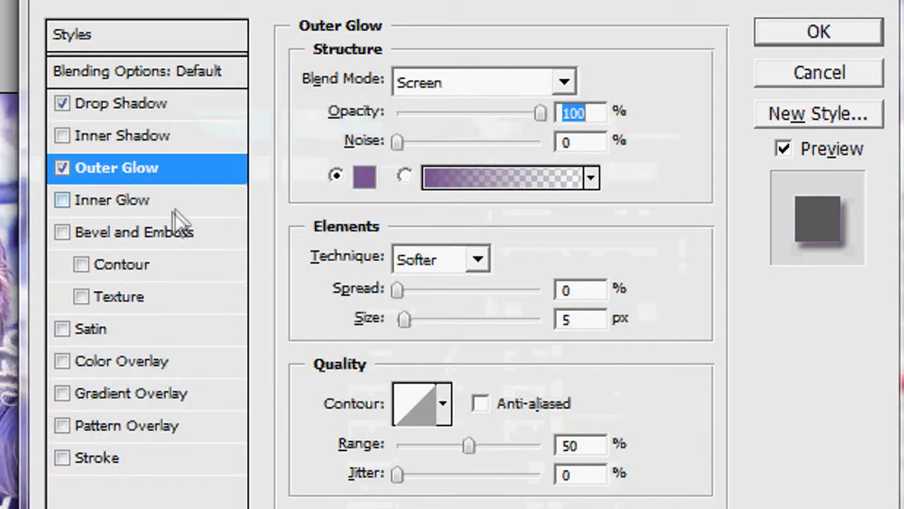
Turn on Bevel and Emboss, set the drop shadow's opacity to 85% and apply the layer style.
left_click(61, 233)
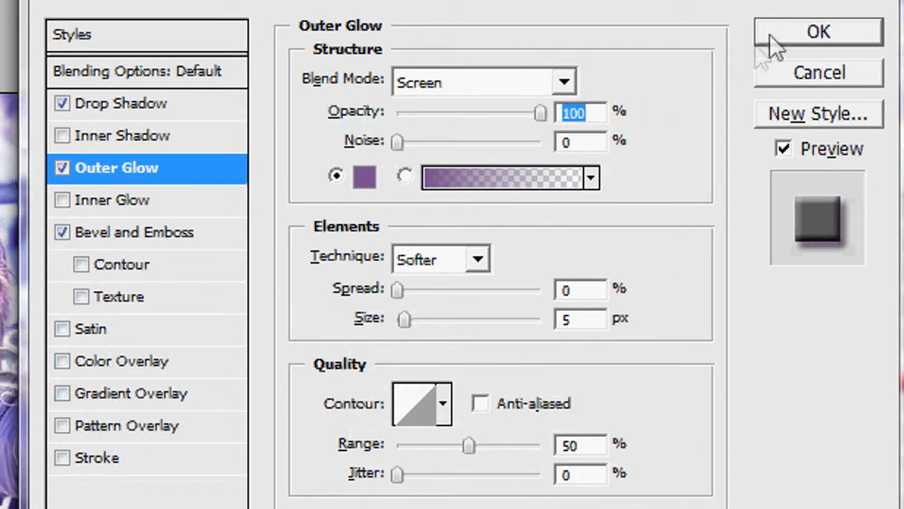
left_click(169, 103)
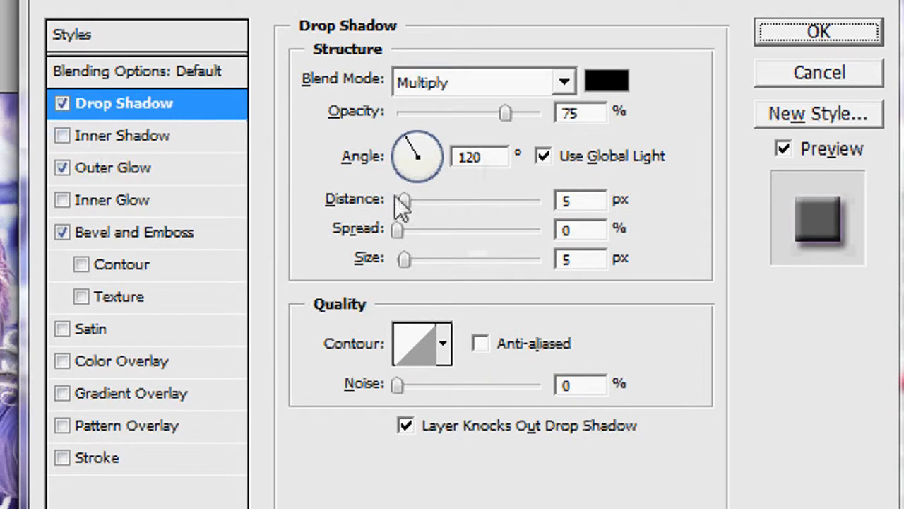
mouse_move(522, 118)
left_mouse_down()
mouse_move(545, 129)
mouse_move(521, 126)
left_mouse_up()
left_click(834, 28)
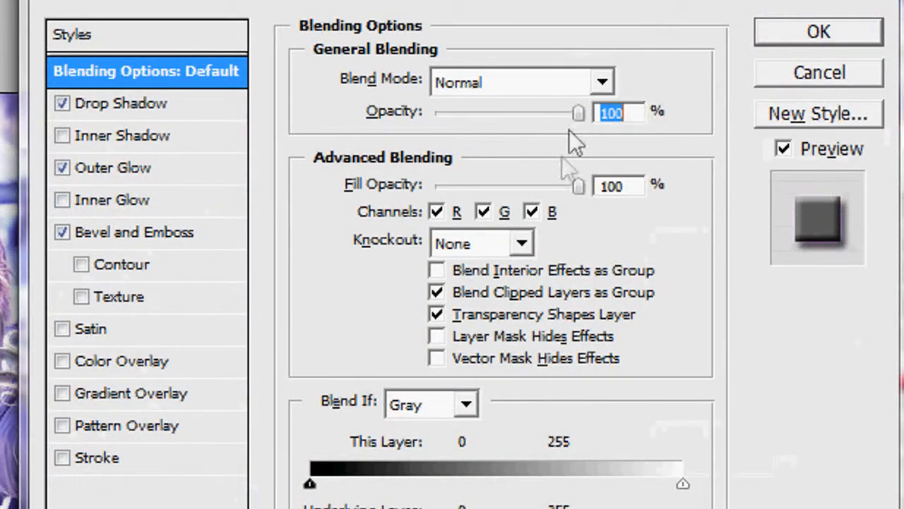
Slightly reduce the distance and size of the text layer's drop shadow and apply the layer style.
left_click(116, 104)
left_click_drag(407, 200, 402, 200)
left_click(392, 229)
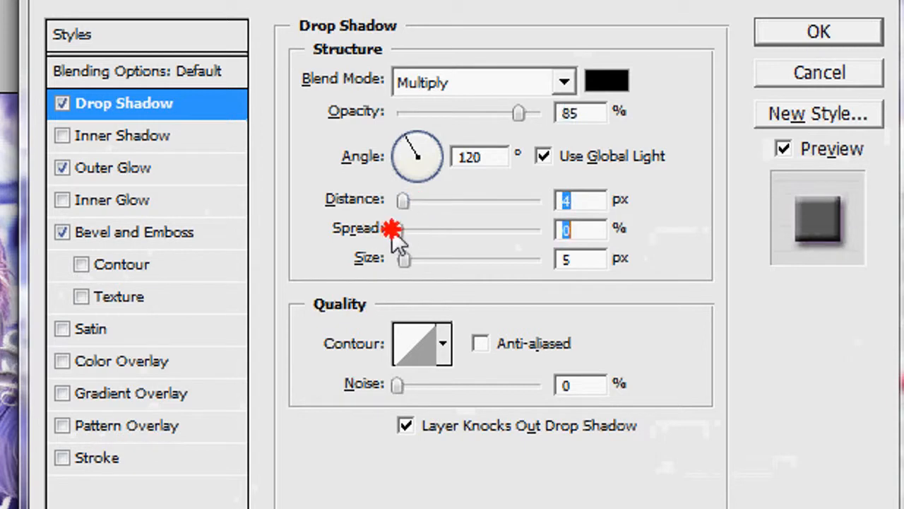
mouse_move(404, 260)
left_mouse_down()
mouse_move(385, 257)
mouse_move(403, 257)
left_mouse_up()
left_click(402, 200)
mouse_move(402, 200)
left_mouse_down()
mouse_move(385, 198)
mouse_move(393, 198)
left_mouse_up()
left_click(777, 32)
Rotate the text by about -15.5° so it rises diagonally, and shift it slightly down over the collage.
key("ctrl+t")
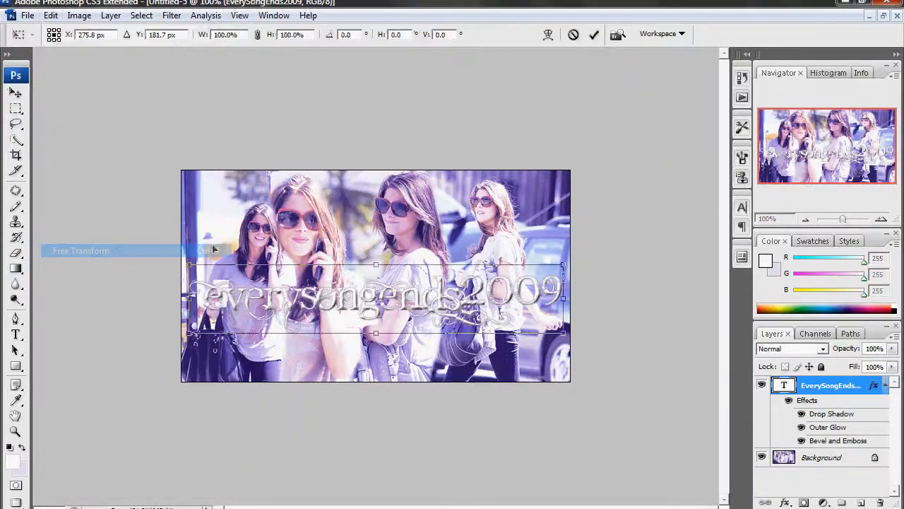
left_click_drag(569, 282, 562, 227)
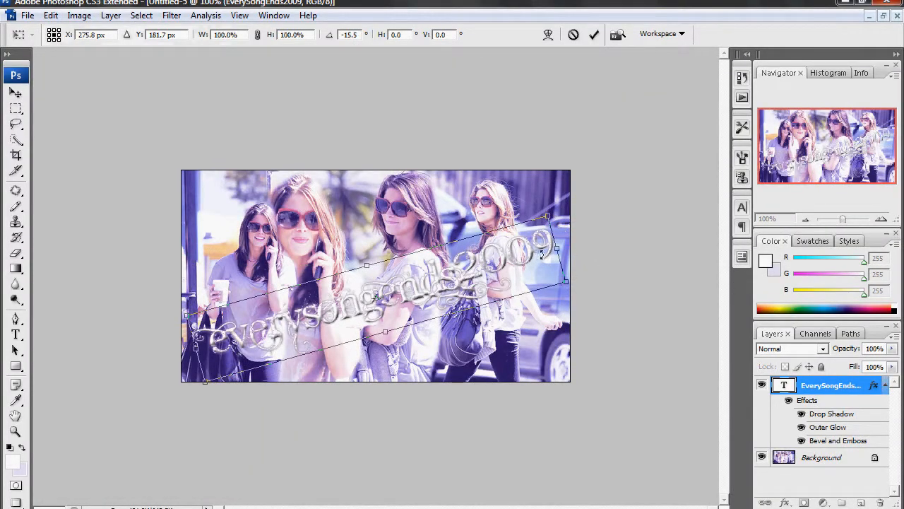
left_click(16, 93)
left_click(406, 202)
left_click_drag(381, 275, 401, 311)
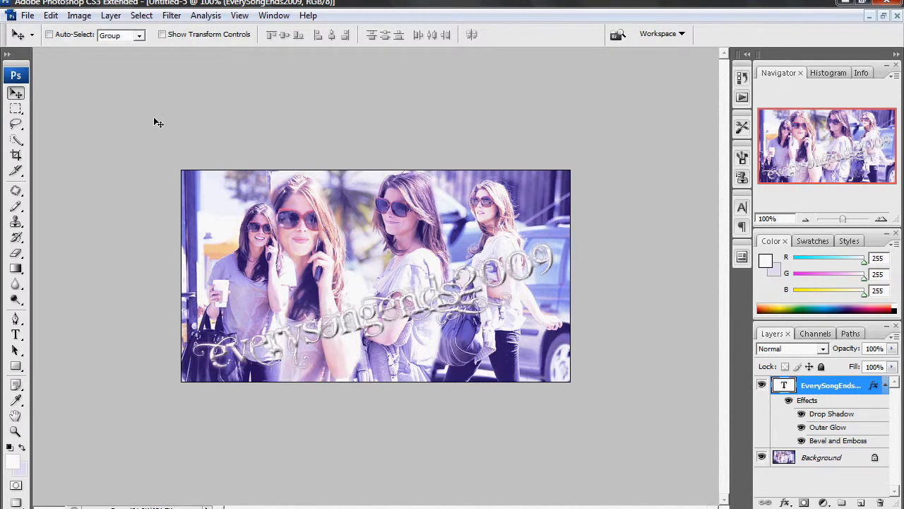
Save a JPEG copy named everysongends2009 in the youtube folder at Maximum quality 12, Baseline ("Standard").
left_click(25, 16)
left_click(27, 15)
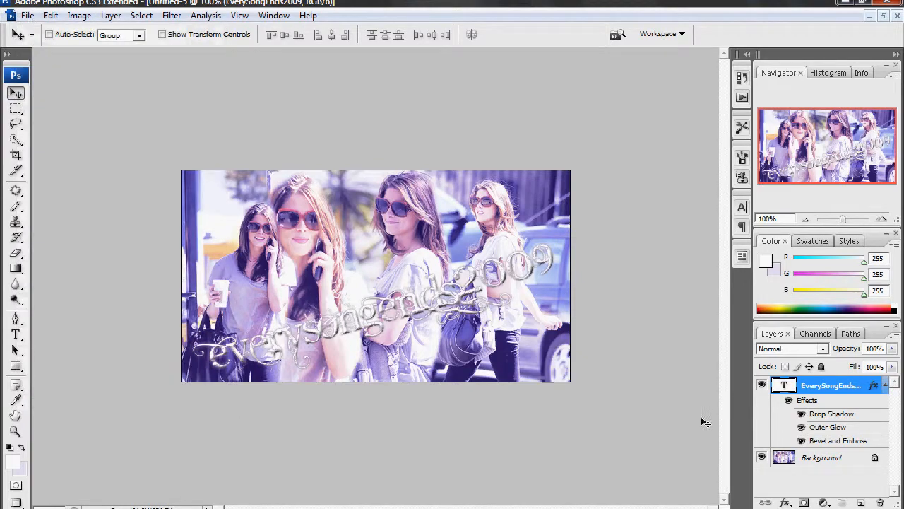
left_click(22, 15)
left_click(61, 192)
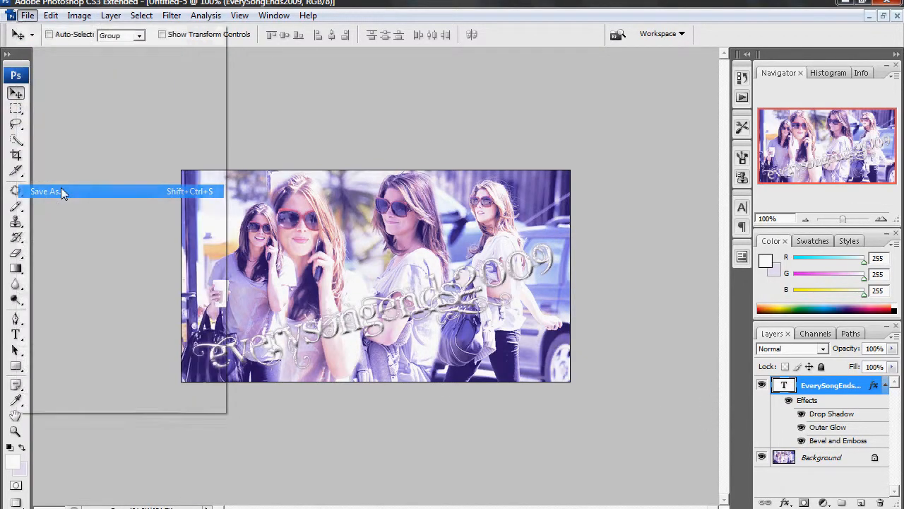
left_click(631, 313)
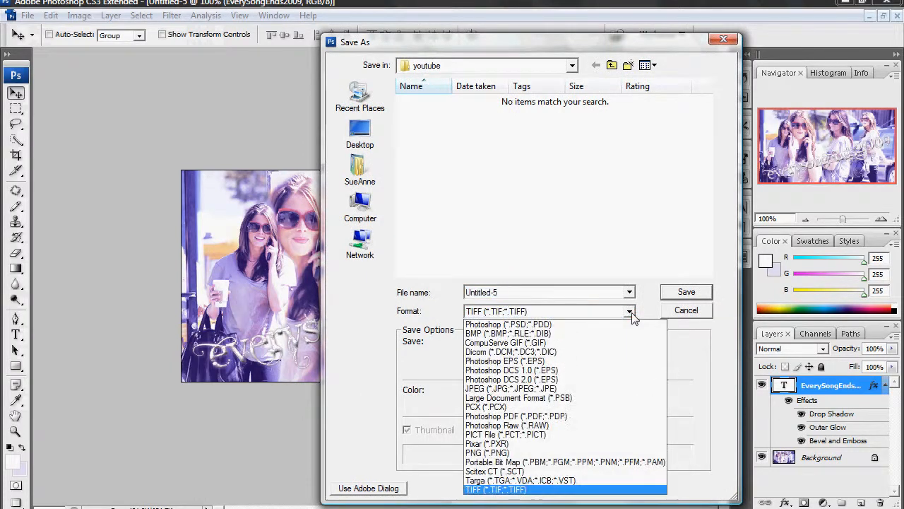
key("j")
left_click(631, 313)
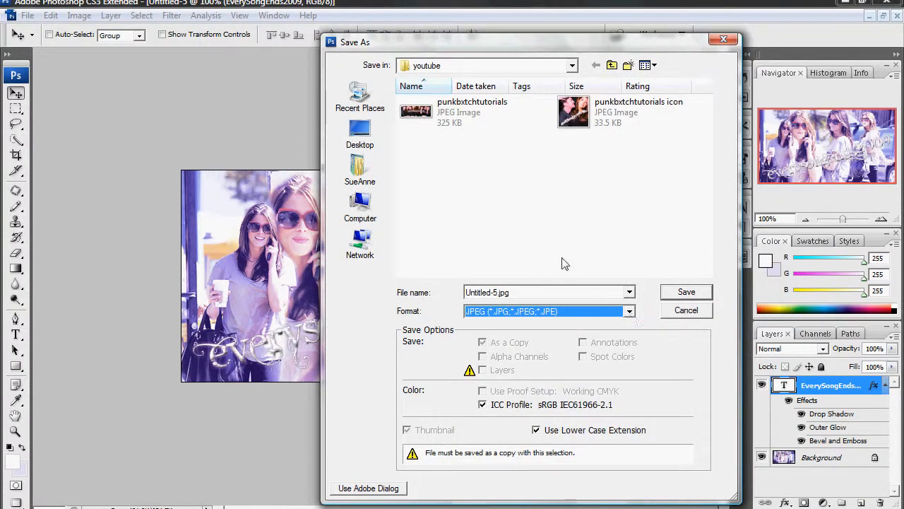
left_click(391, 293)
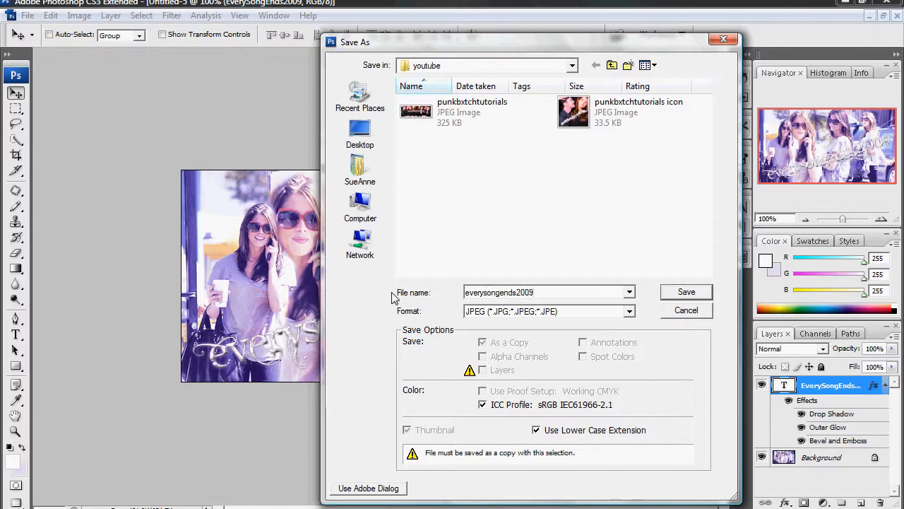
key("Return")
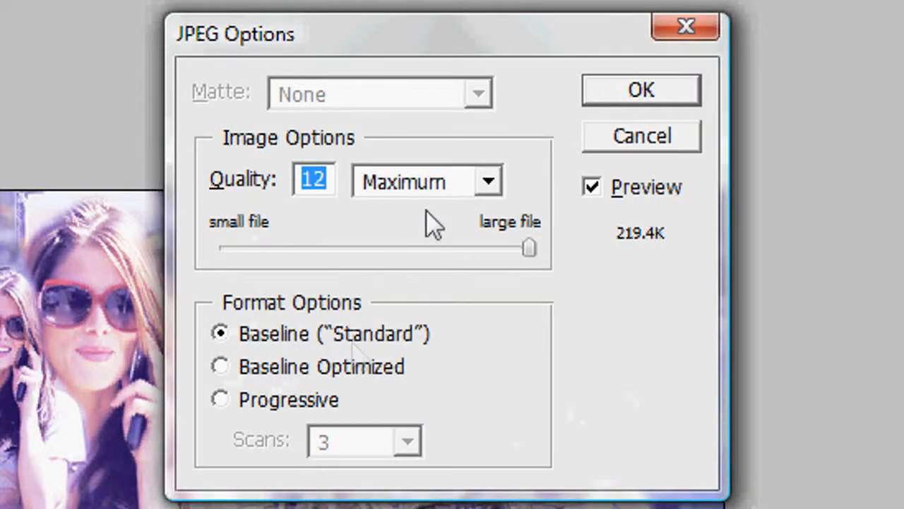
left_click(649, 96)
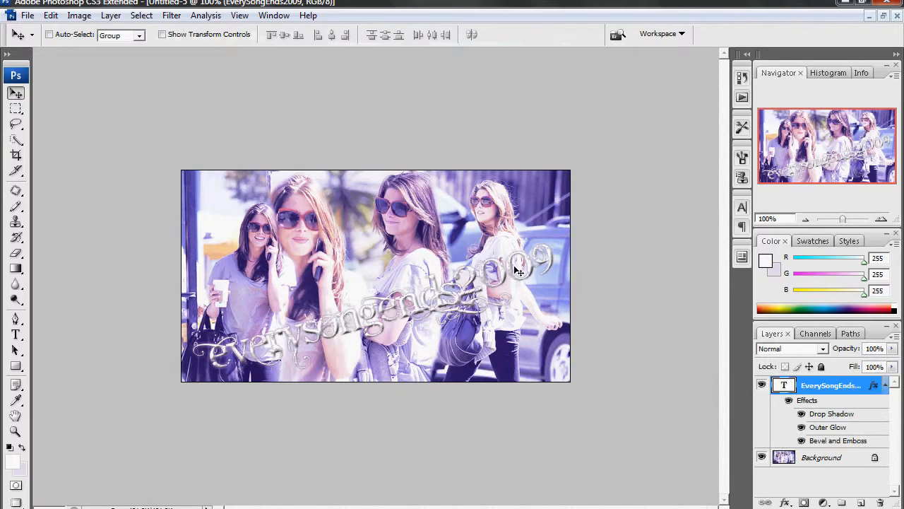